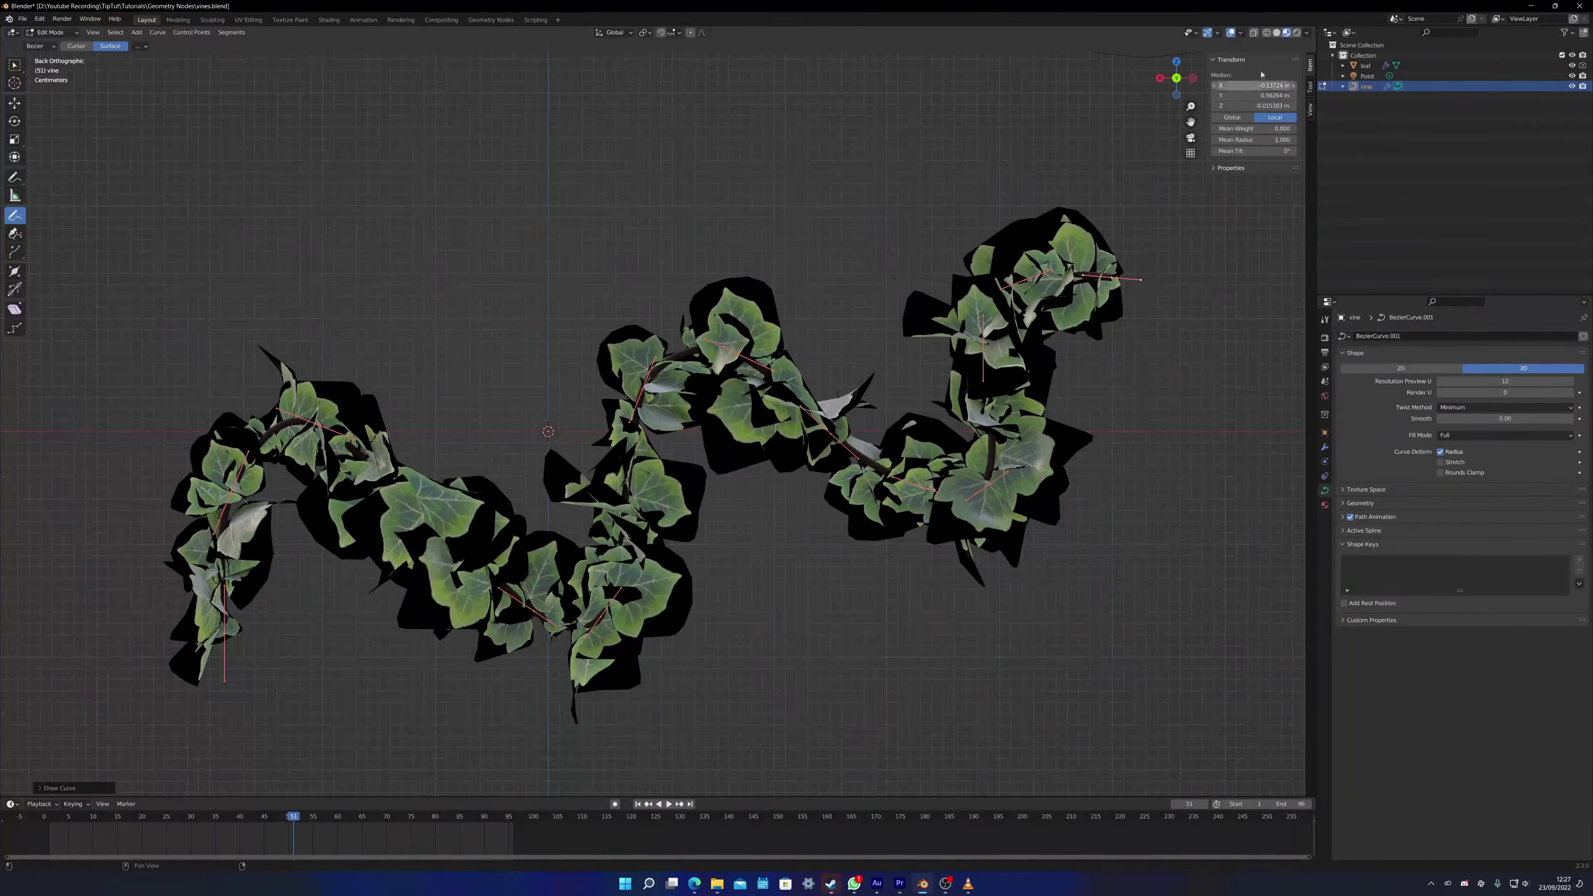
left_click(1297, 33)
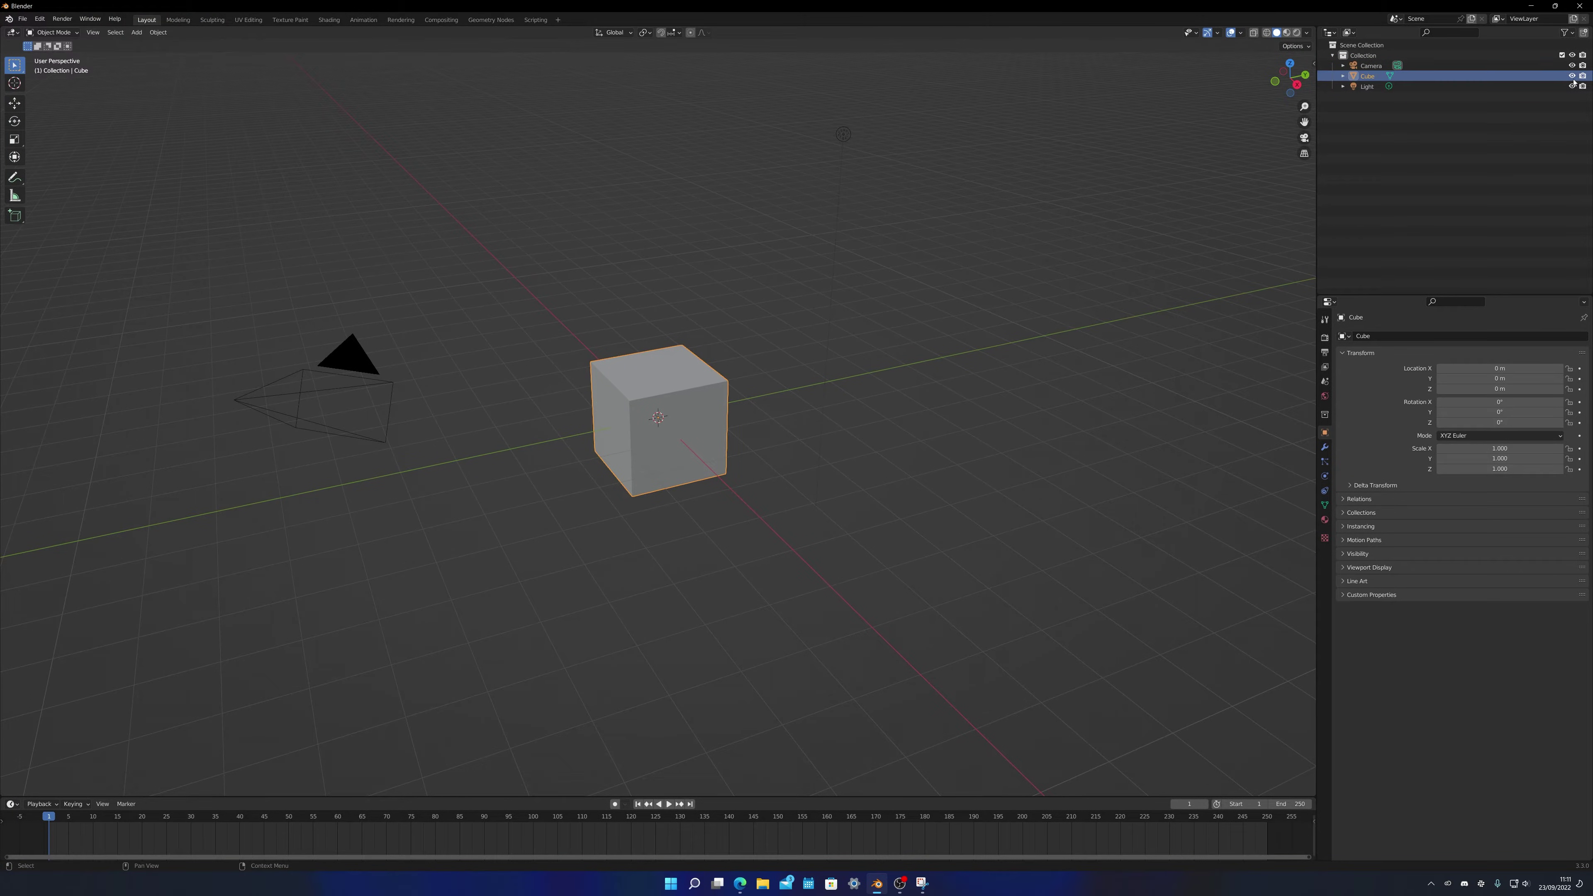
Hide the default cube and add a Bezier curve at the origin
left_click(1572, 75)
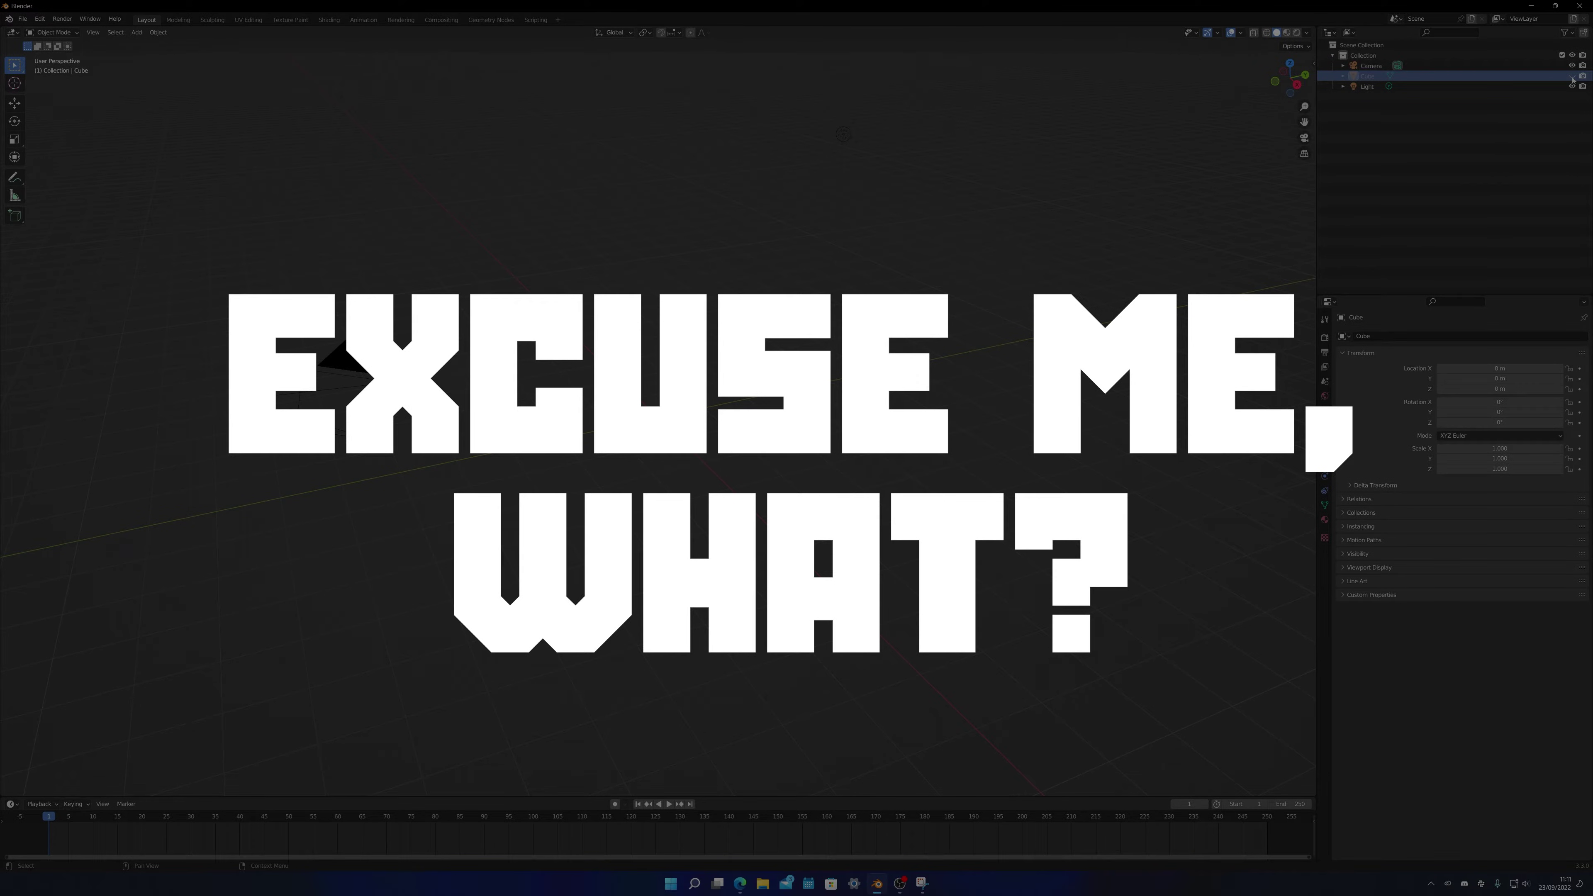
key("shift+a")
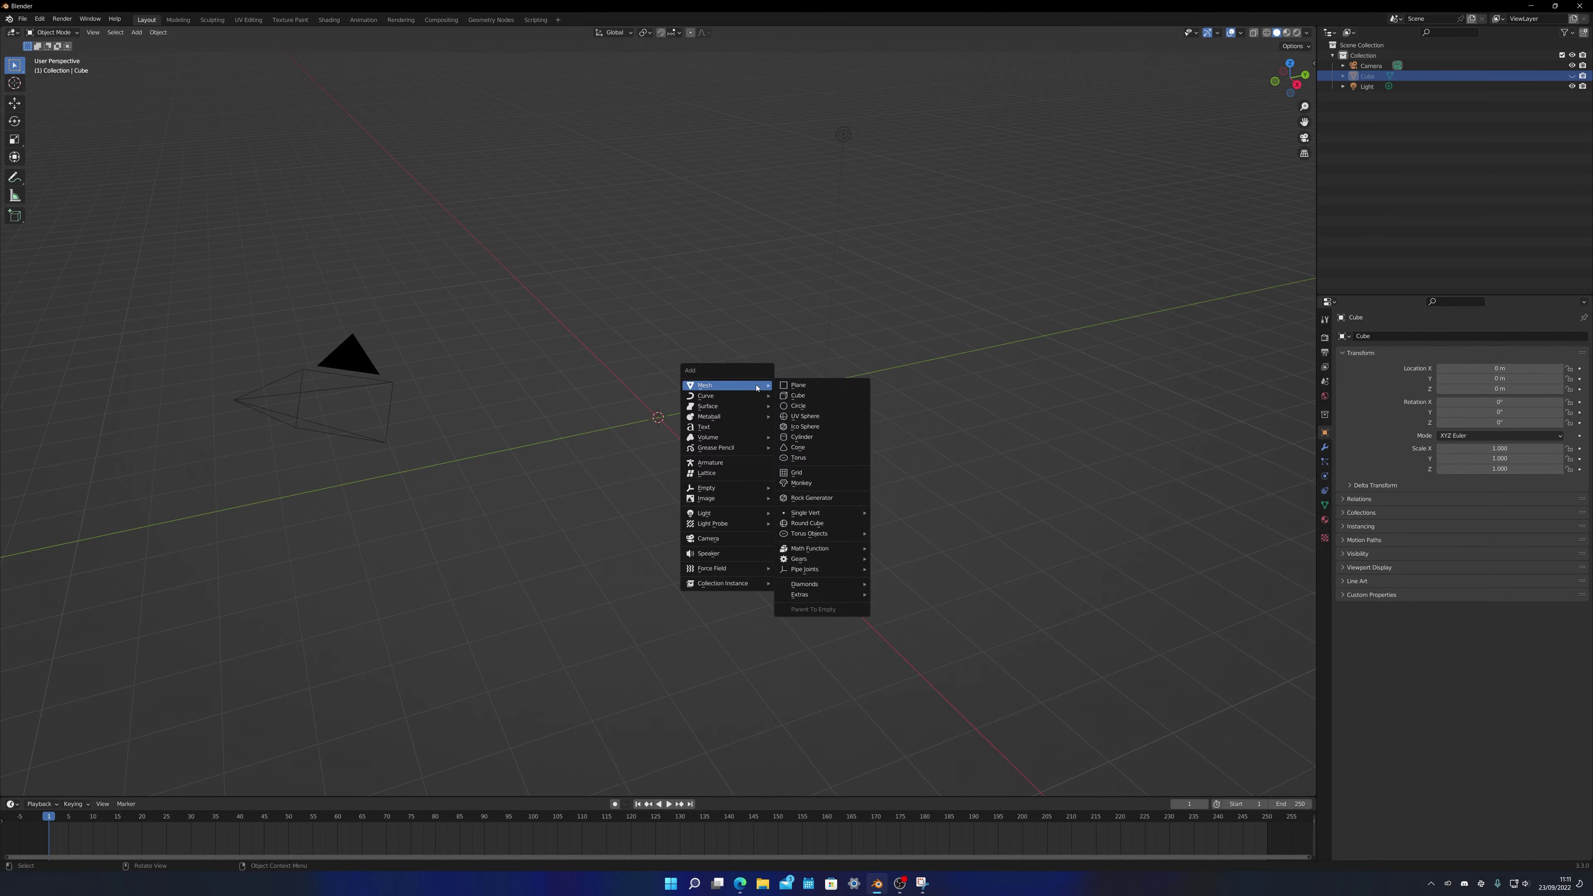
mouse_move(728, 395)
left_click(812, 395)
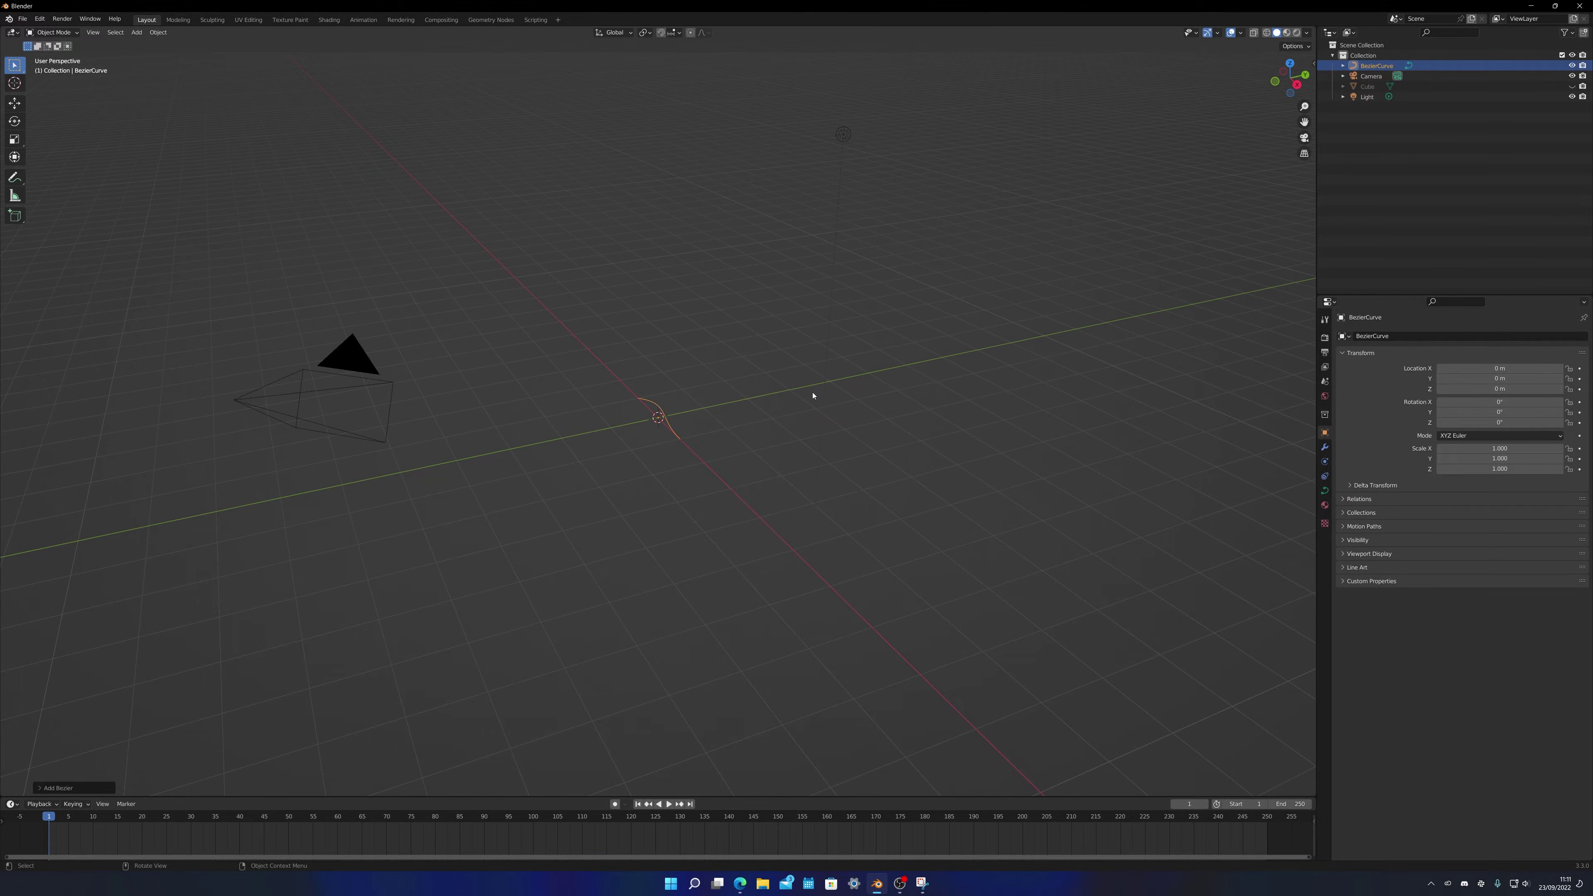
Switch to the Geometry Nodes workspace and create a new node tree on the Bezier curve
left_click(491, 20)
left_click_drag(757, 466, 733, 260)
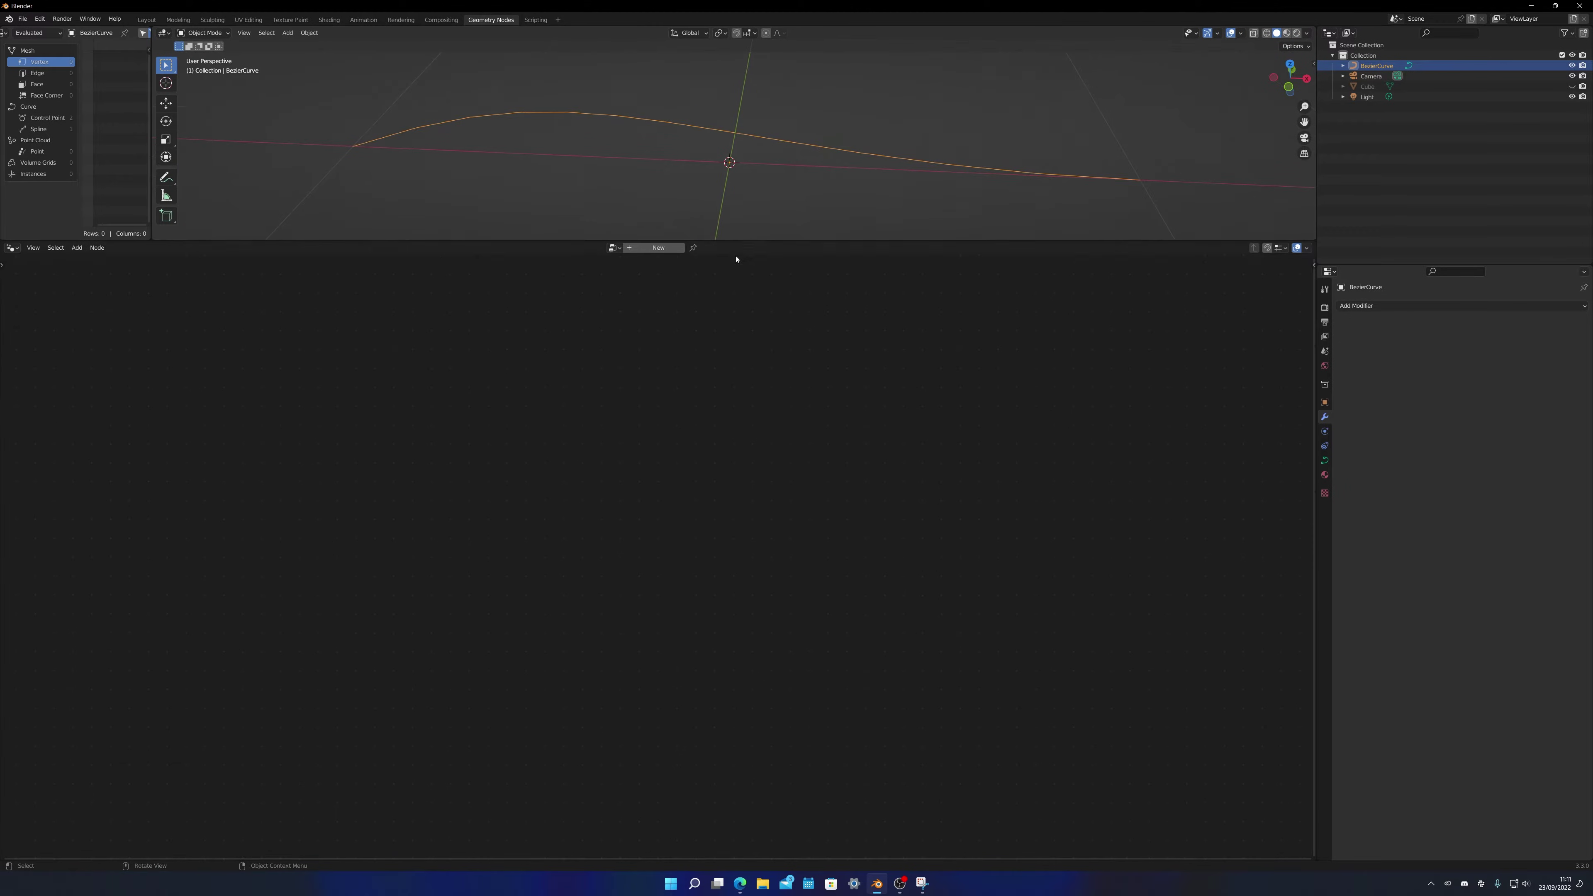
left_click(650, 248)
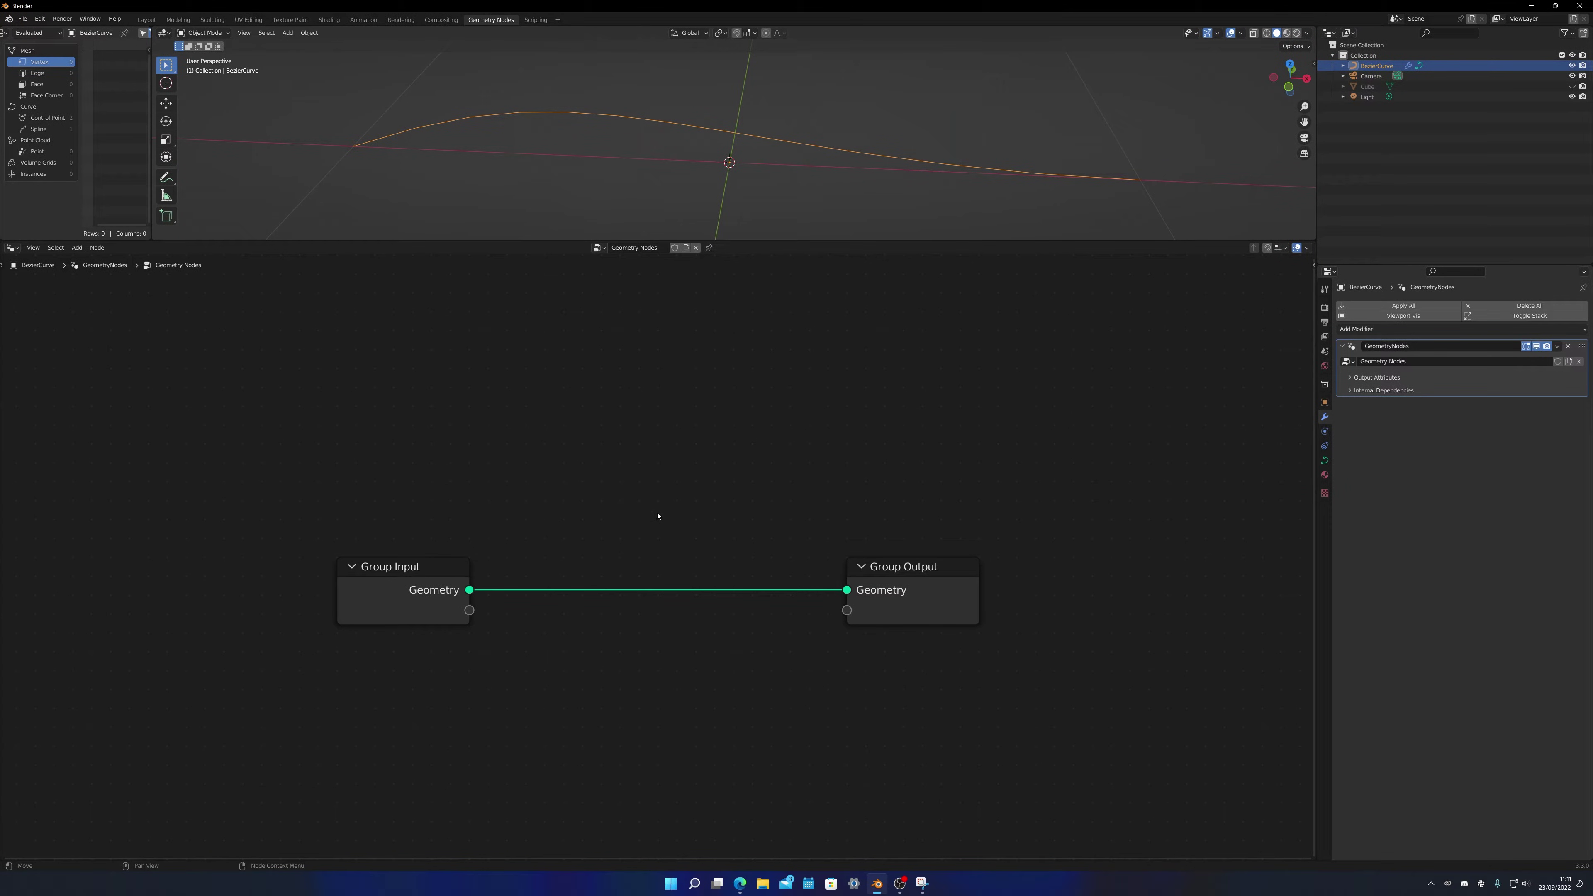
Insert a Curve to Mesh node between Group Input and Group Output
key("shift+a")
type("curve to mesh")
key("Return")
left_click(623, 549)
key("a")
key("Home")
Add a Curve Circle node and connect its curve to the Profile Curve of Curve to Mesh
key("shift+a")
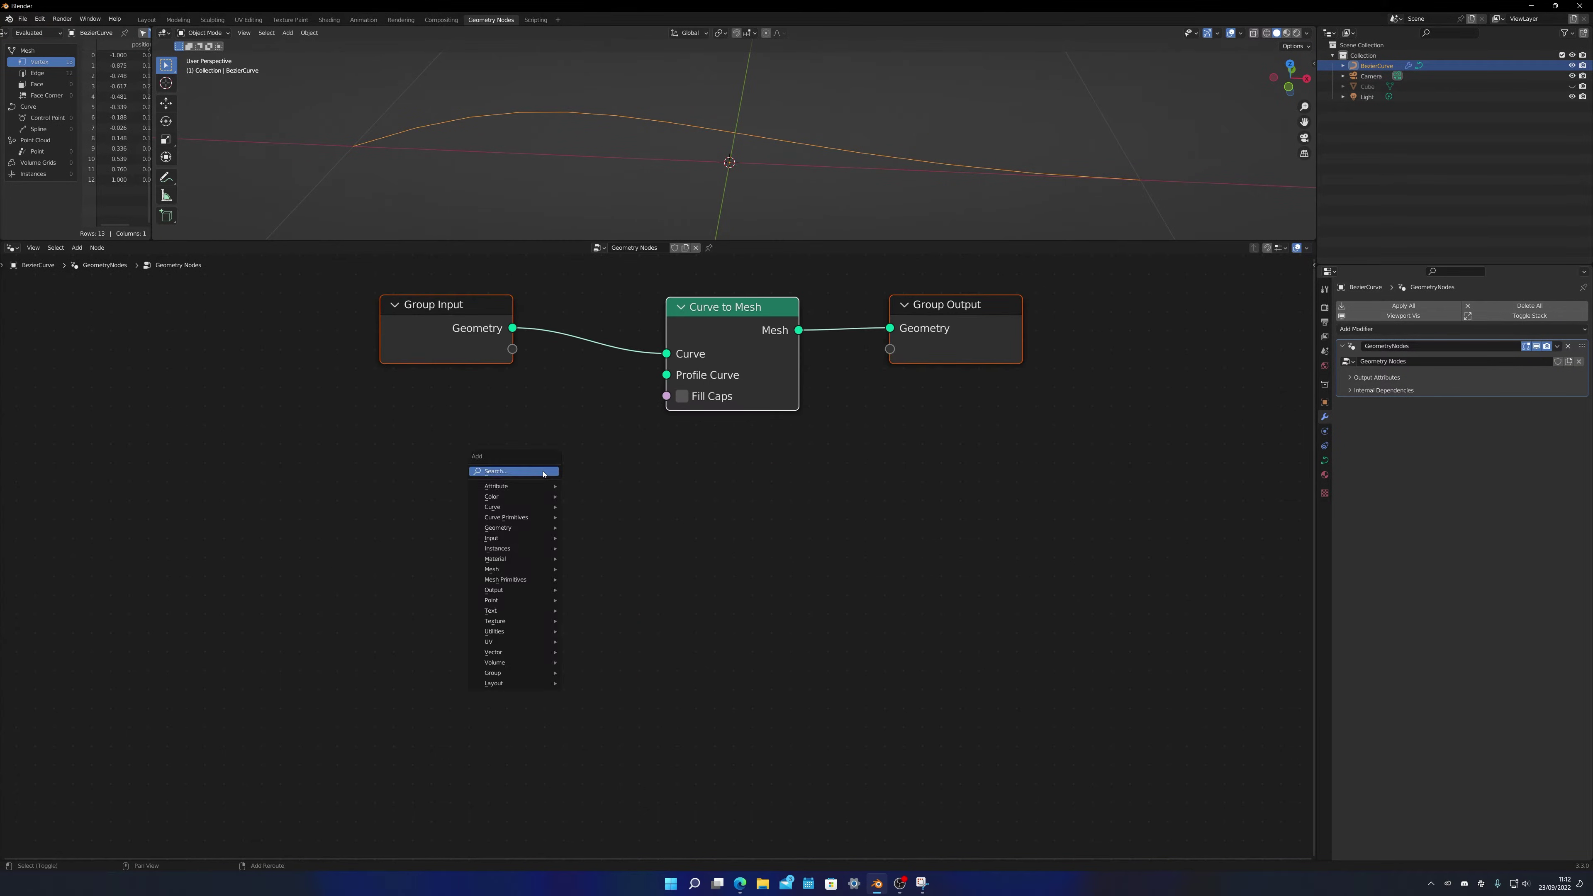
type("curve circle")
key("Return")
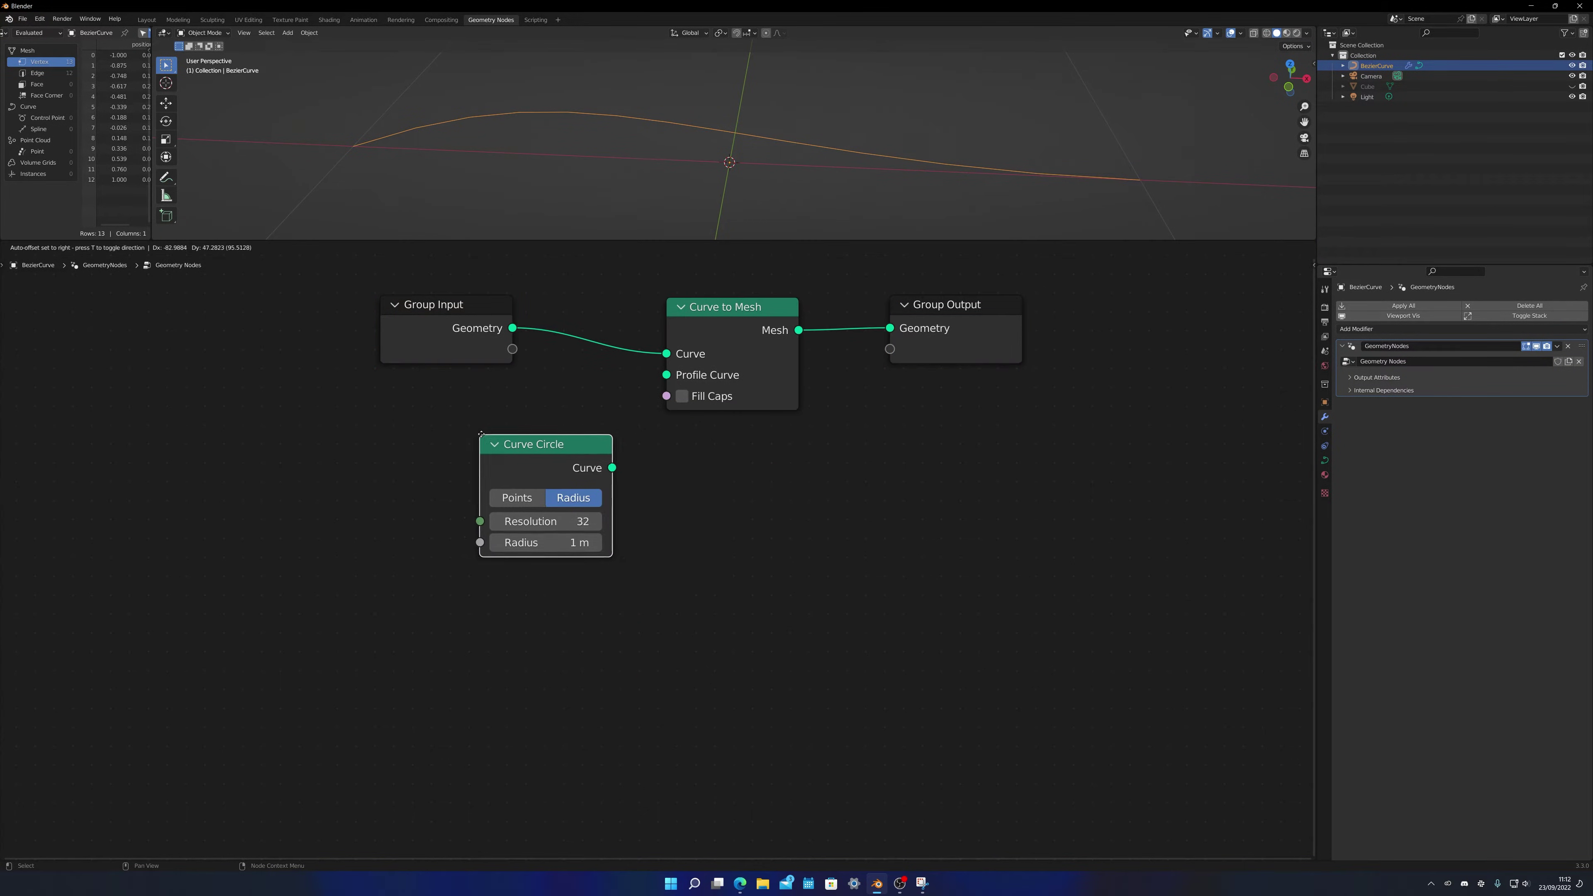
left_click(453, 400)
left_click_drag(580, 431, 664, 378)
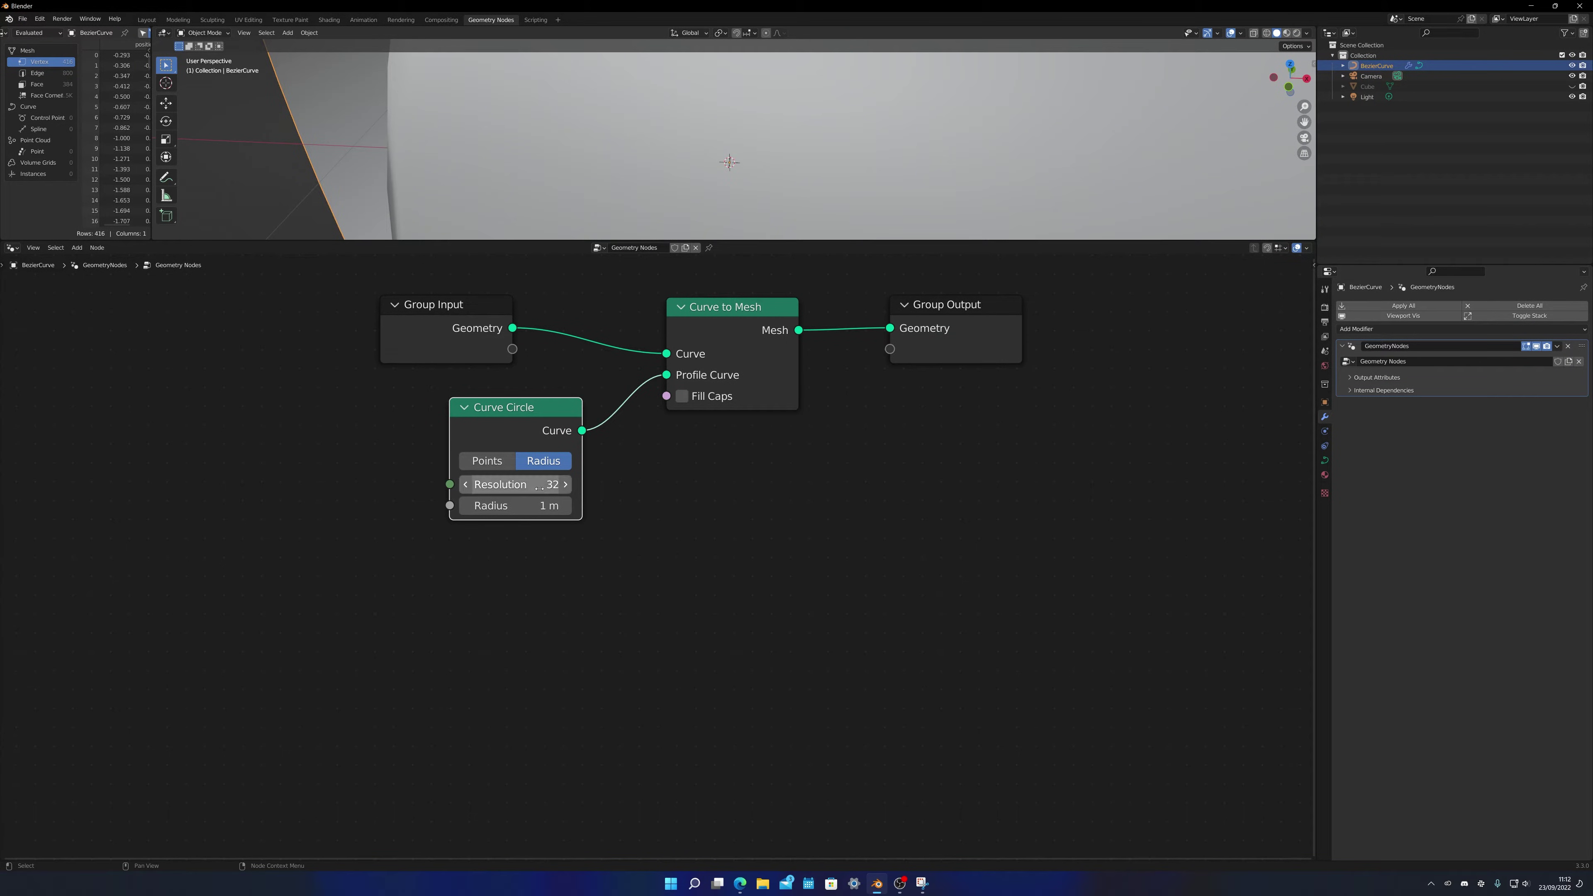
Set the Curve Circle's resolution to 8 and its radius to 0.01 m
left_click(552, 483)
type("8")
key("Return")
left_click(541, 506)
type("0.01")
key("Return")
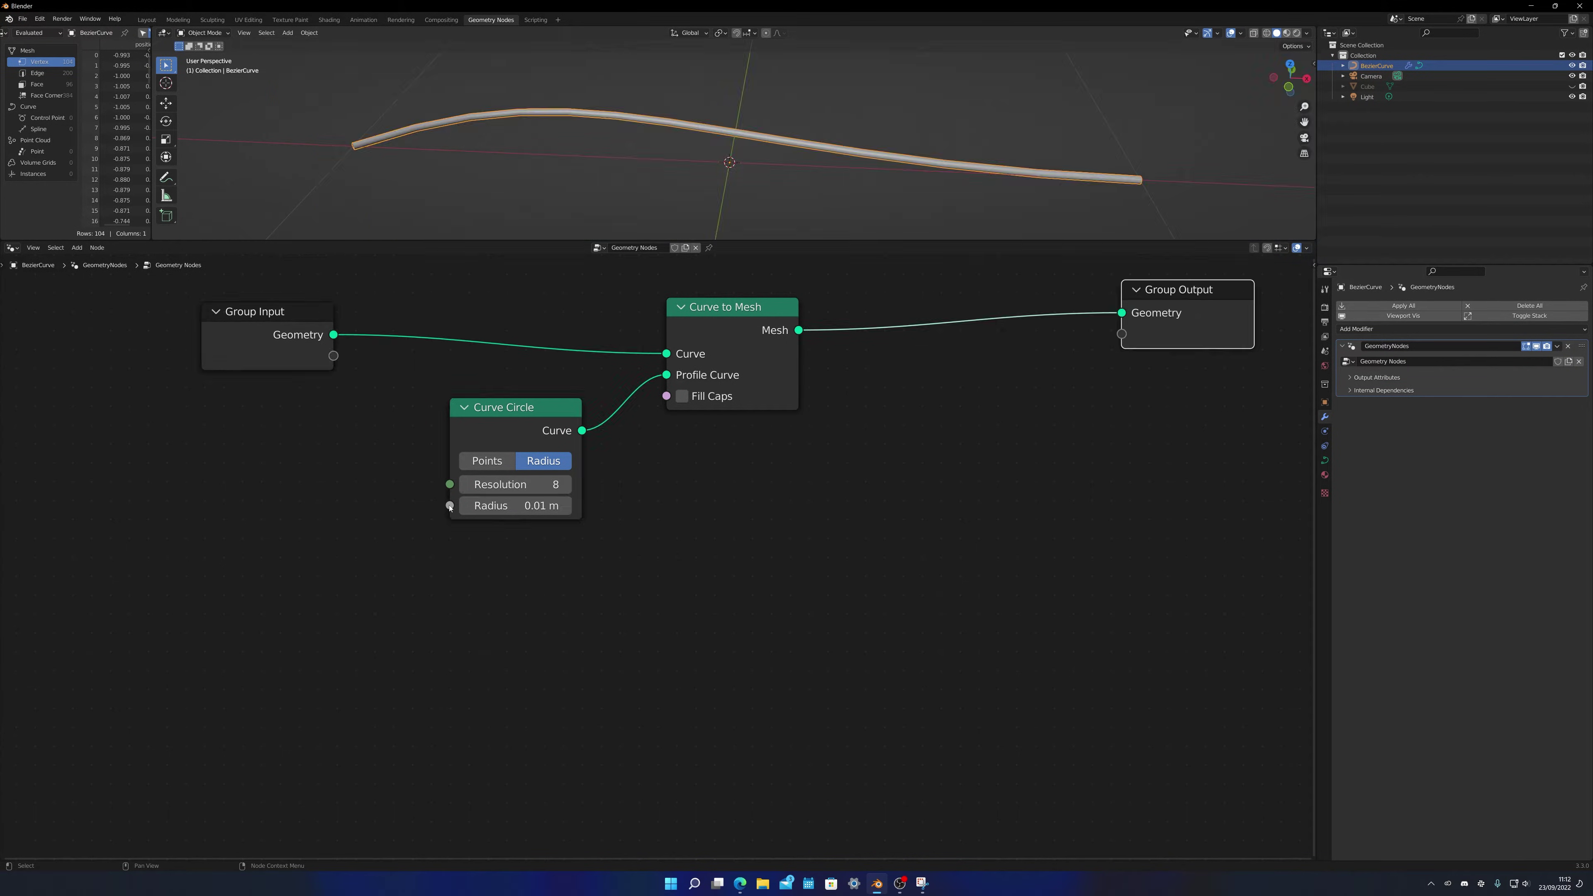
Expose the Curve Circle's radius as a group input named Vine Thickness and try adjusting it in the modifier
left_click_drag(450, 506, 334, 357)
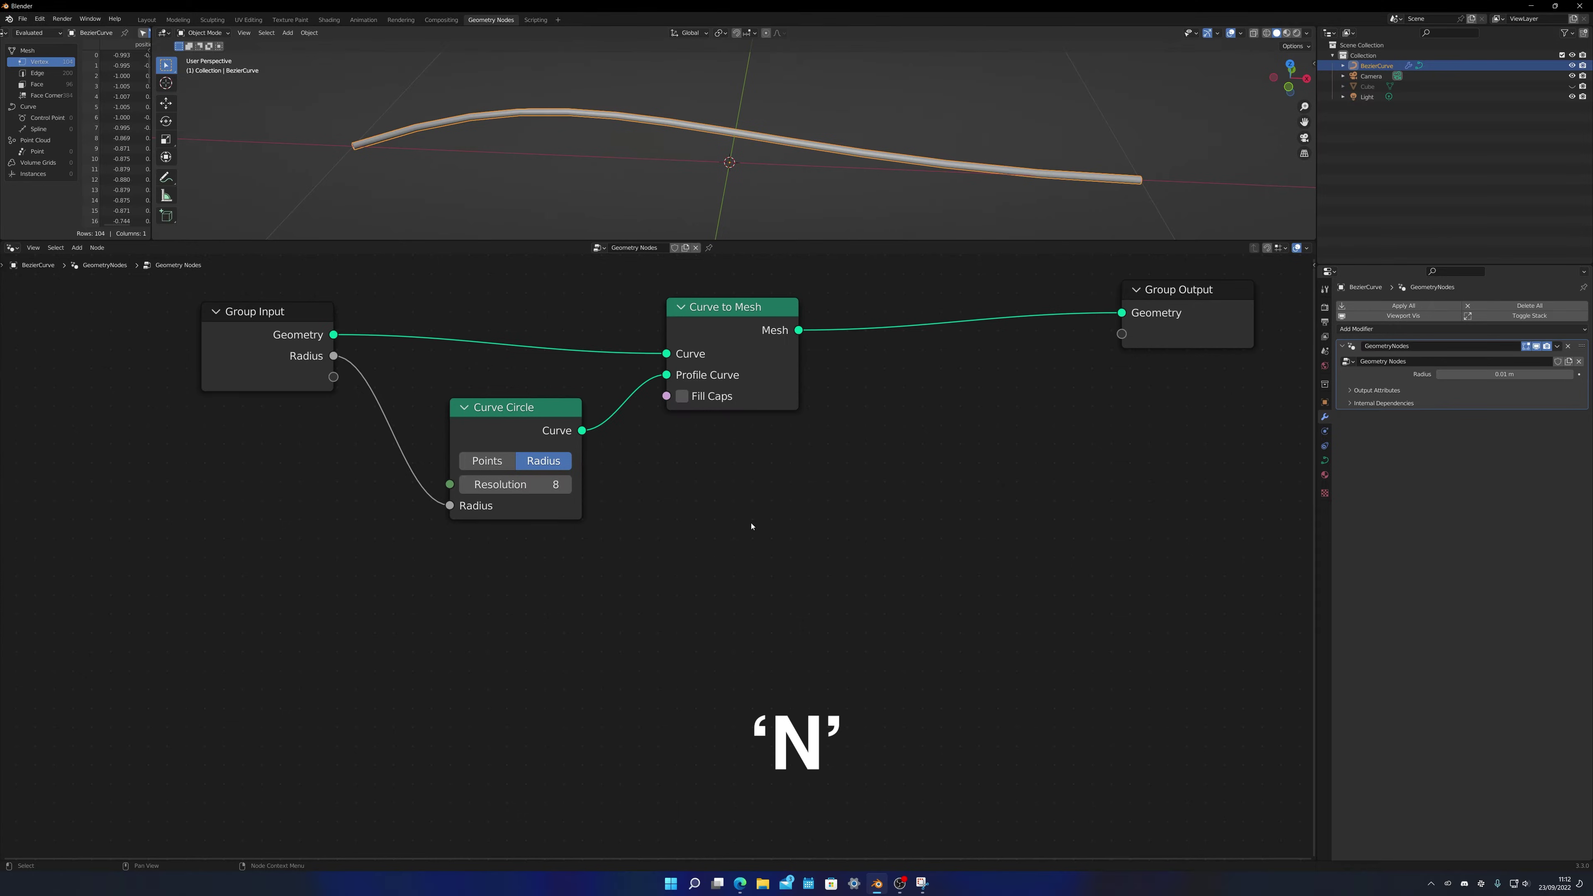
key("n")
left_click(1236, 290)
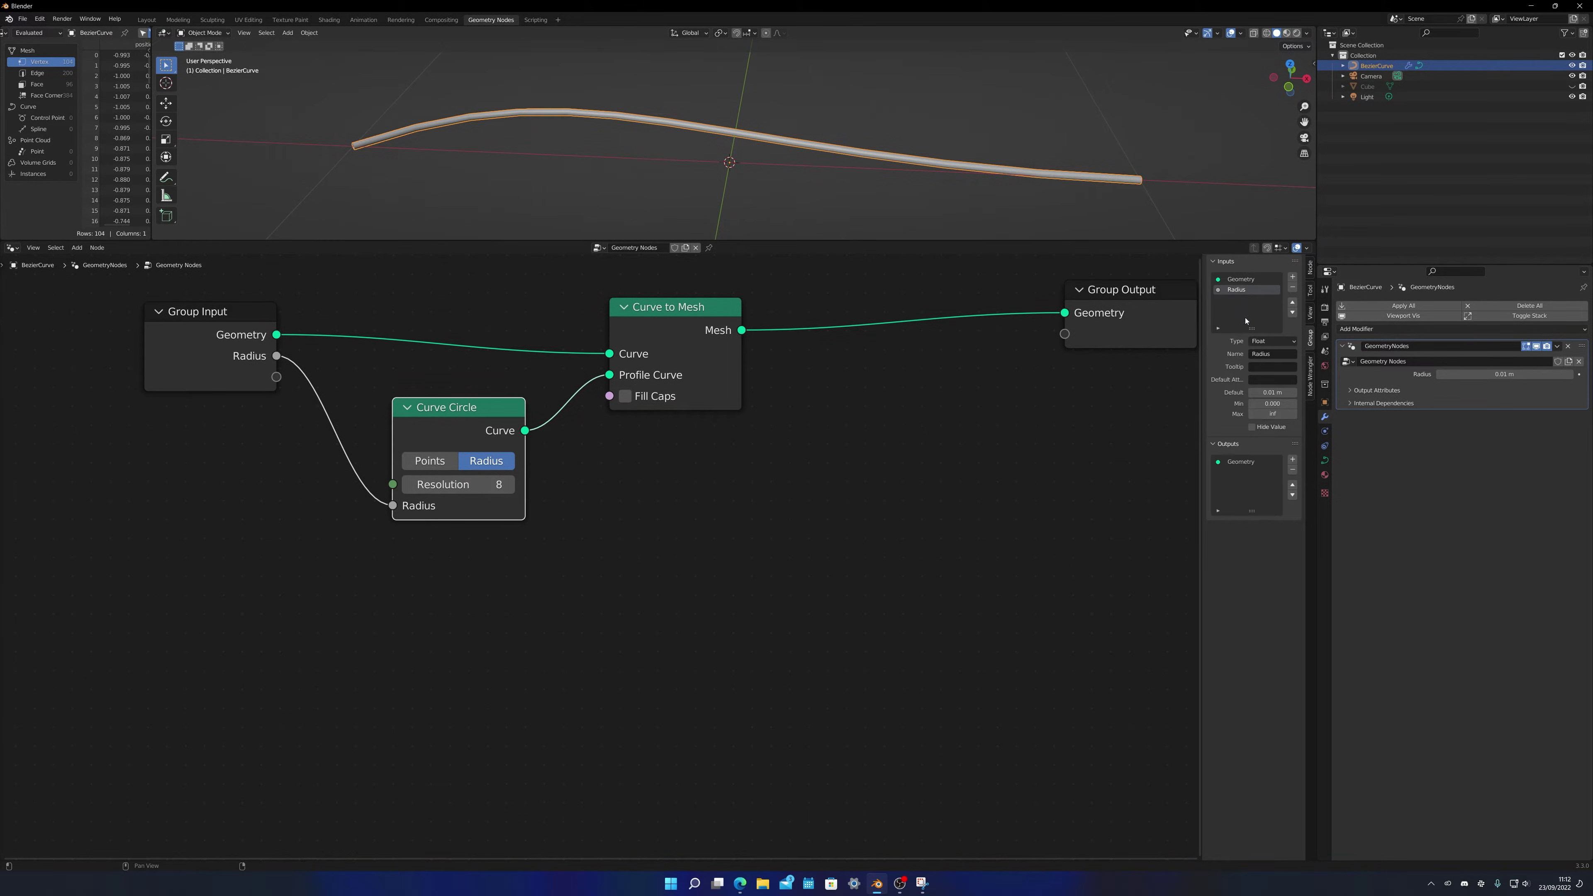
type("Vine Thickness")
key("Return")
mouse_move(1503, 374)
left_mouse_down()
mouse_move(1549, 374)
mouse_move(1508, 375)
left_mouse_up()
Insert a Math node between the Vine Thickness input and the Curve Circle's radius
key("shift+a")
left_click(528, 556)
type("math")
key("Return")
left_click(334, 400)
Set the Math node to divide by 100 and raise the modifier's Vine Thickness to 1 m
left_click(394, 477)
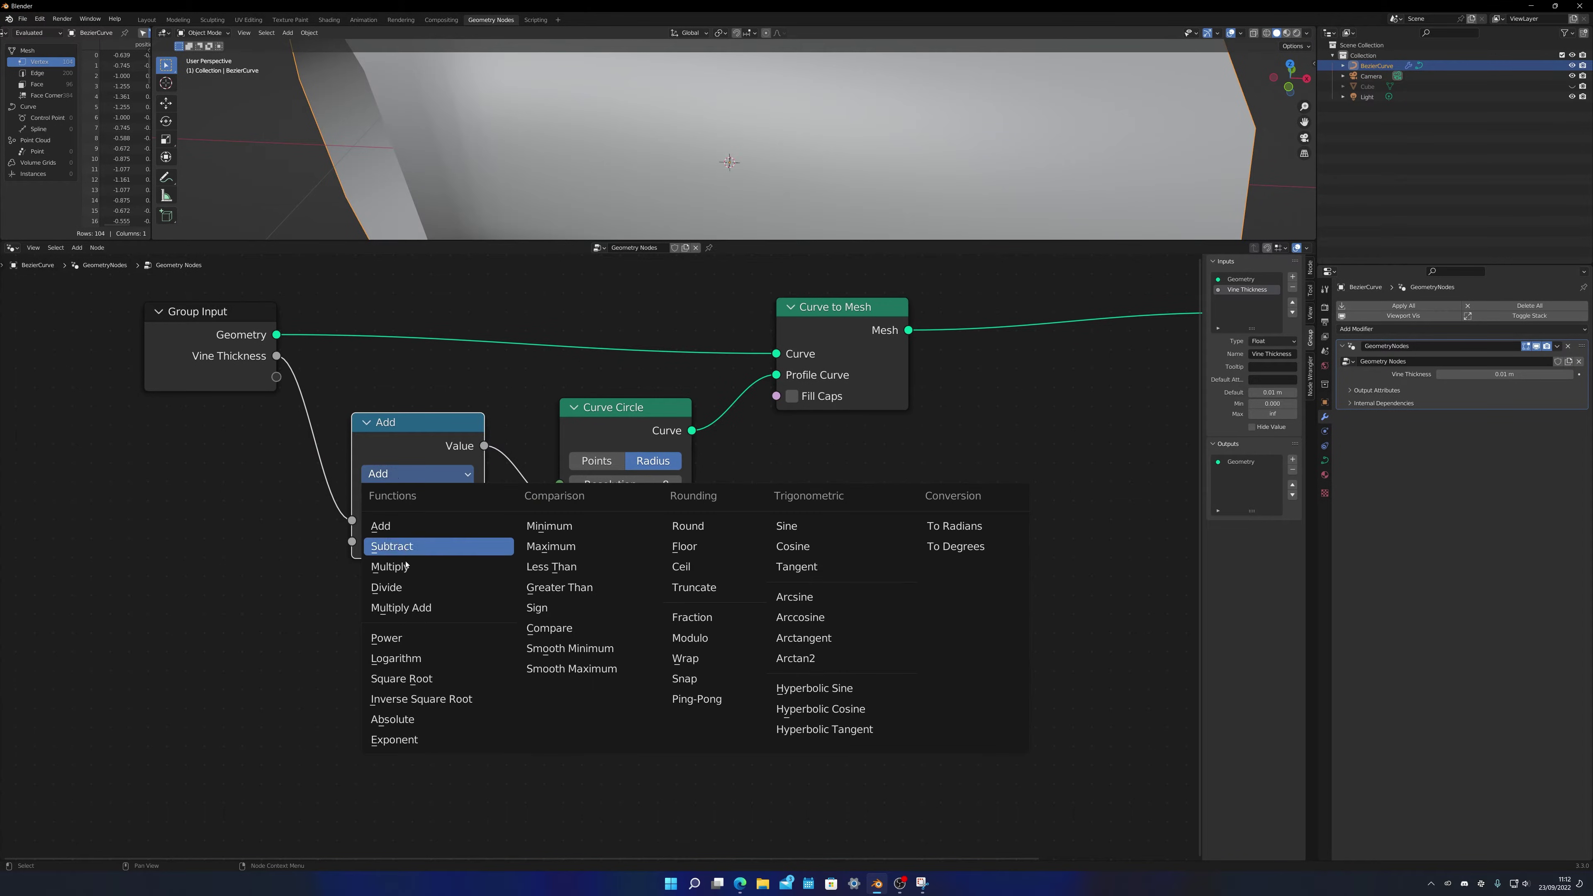
left_click(386, 587)
left_click(411, 542)
type("100")
key("Return")
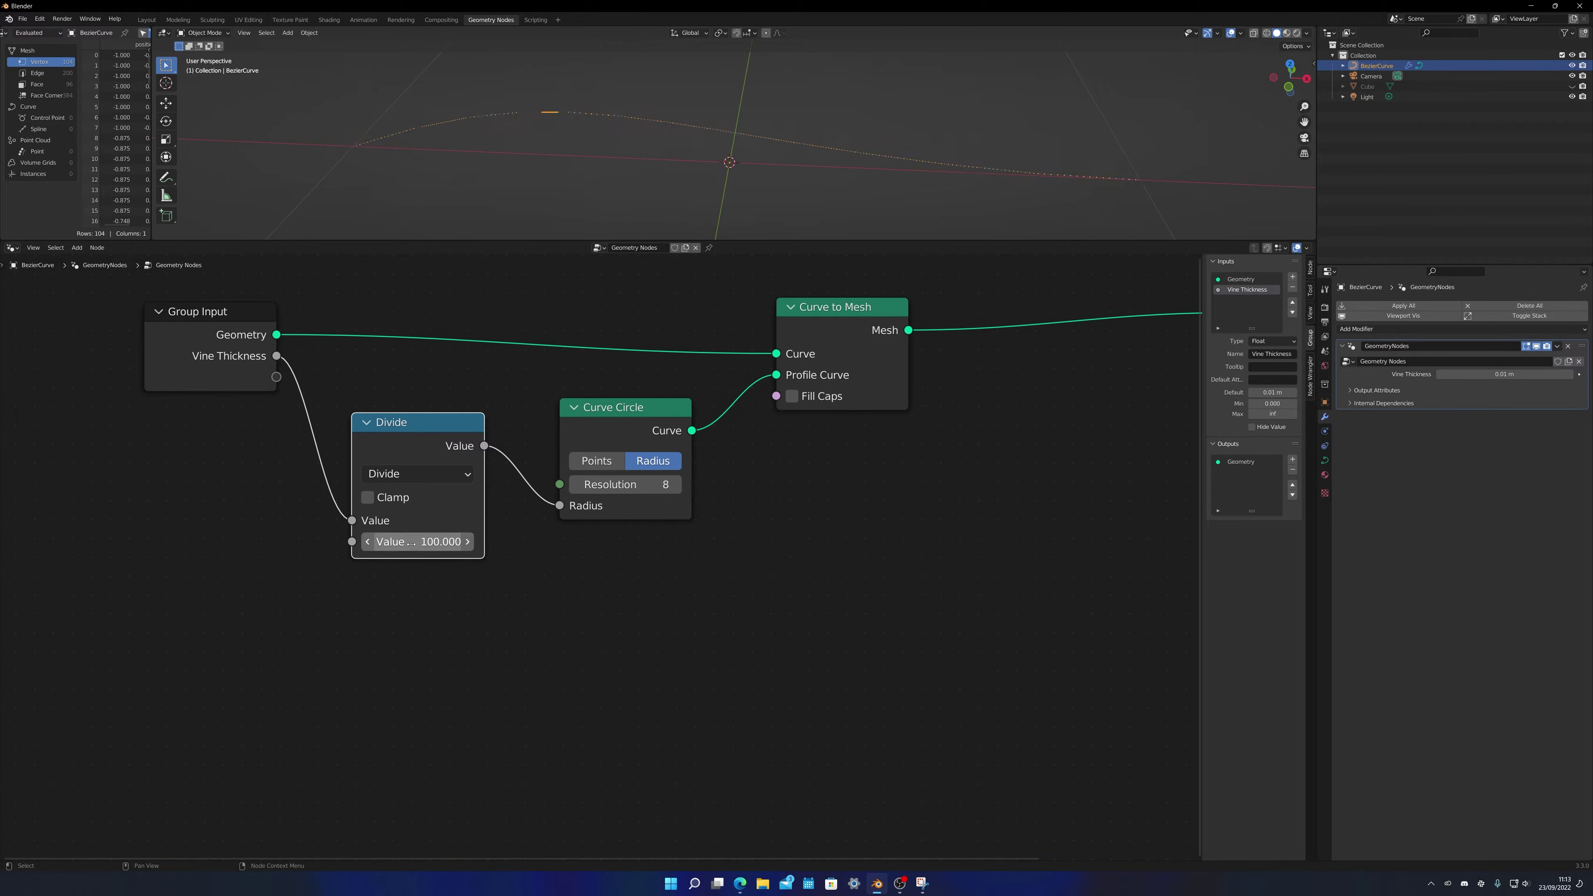
mouse_move(1503, 374)
left_mouse_down()
mouse_move(1571, 374)
mouse_move(1478, 376)
left_mouse_up()
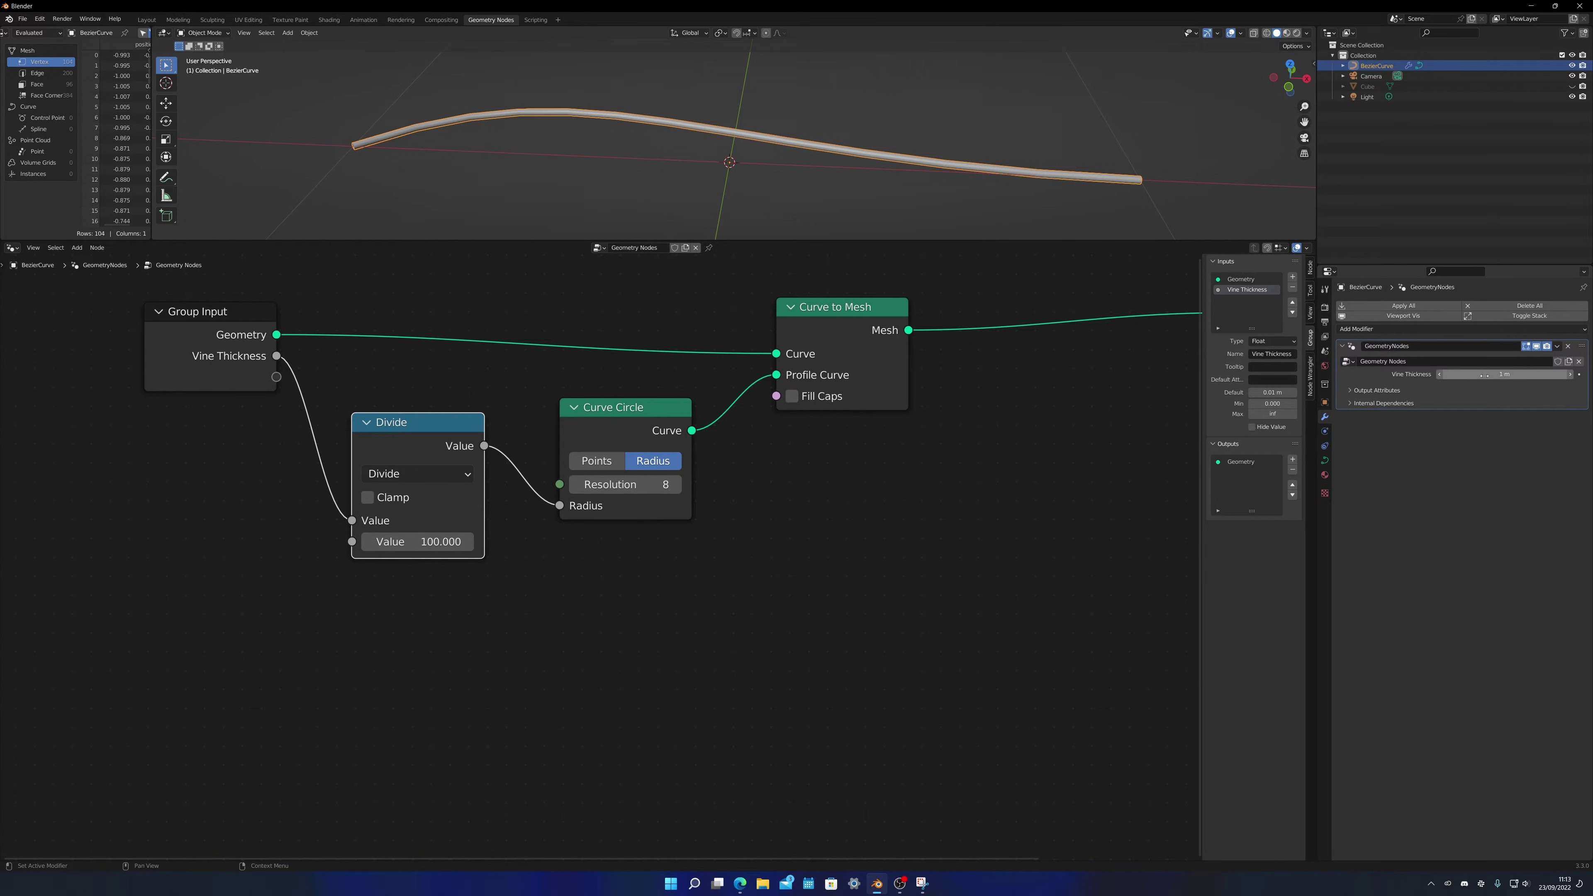
Add a Distribute Points on Faces node and feed it the mesh from Curve to Mesh
key("shift+a")
left_click(737, 465)
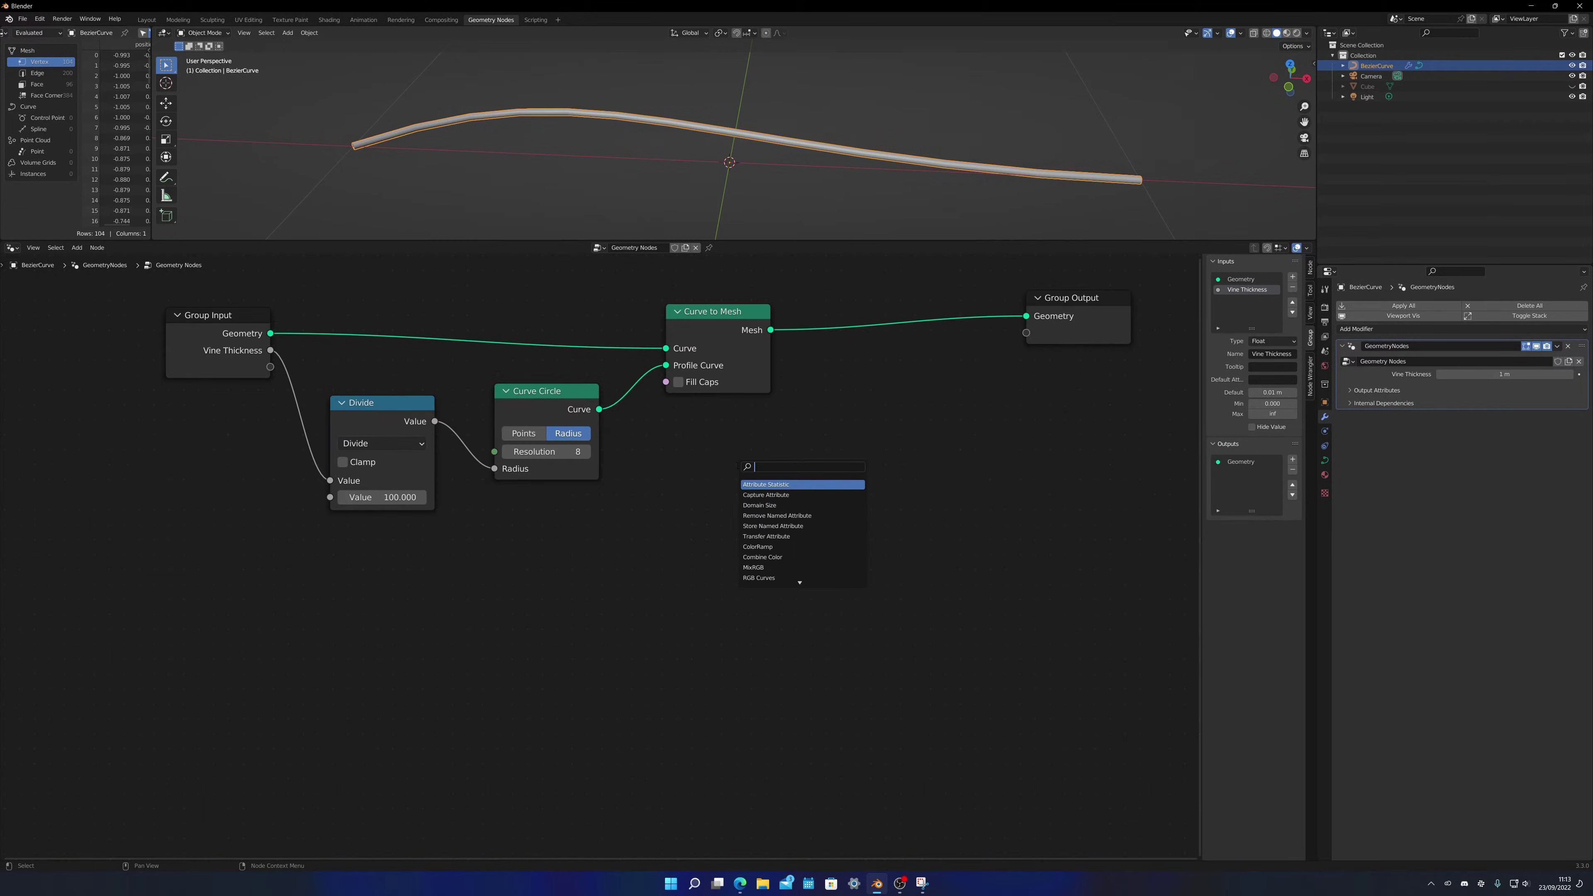
type("dist")
key("Return")
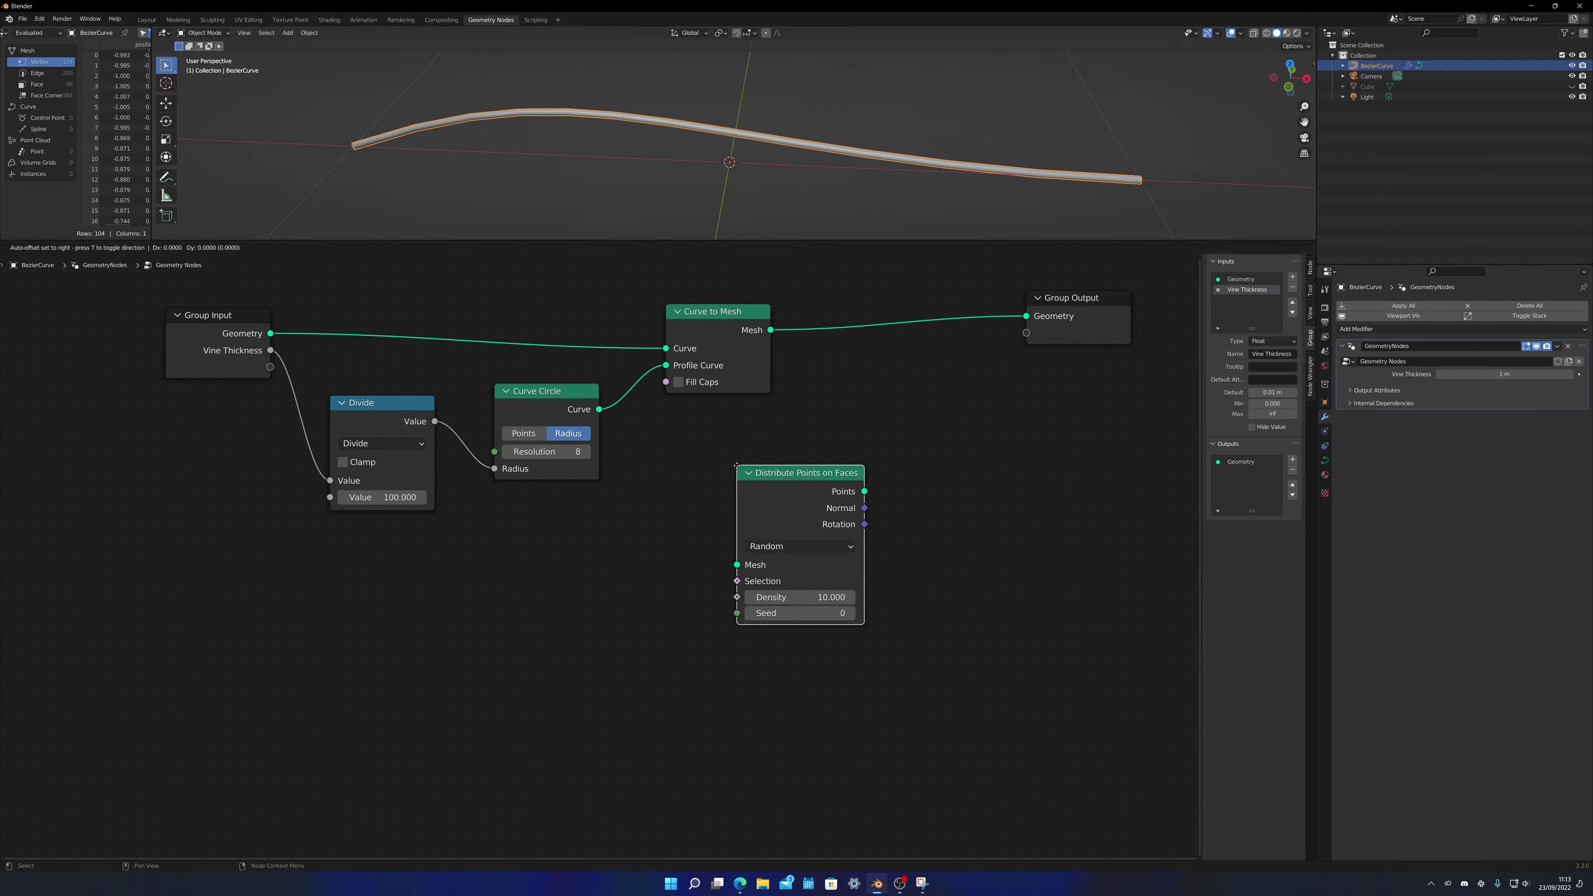
left_click(824, 372)
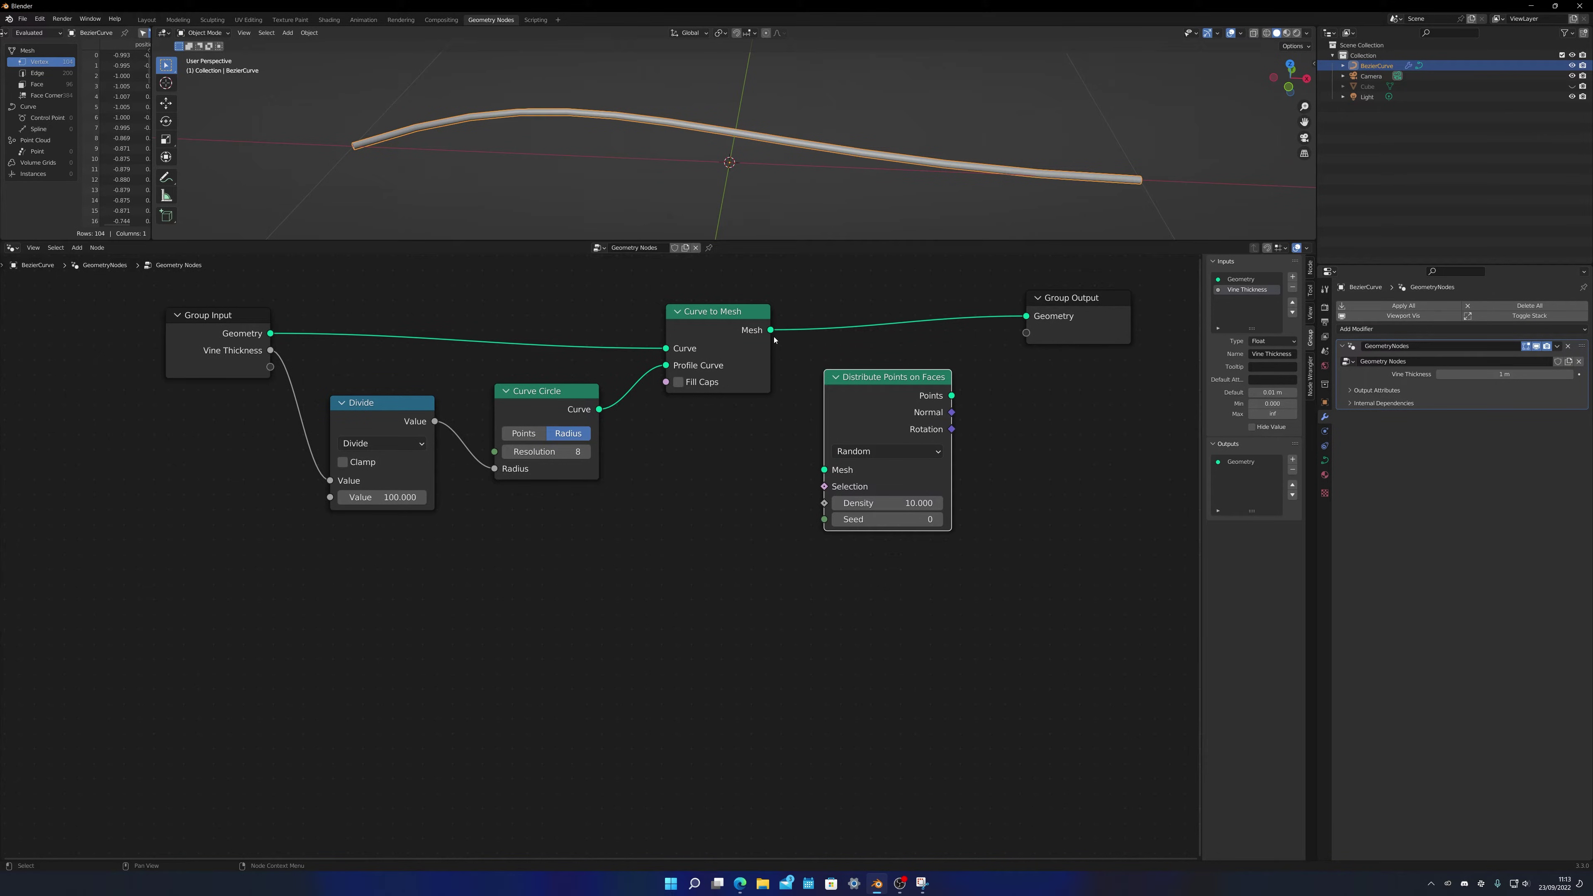
left_click_drag(772, 330, 824, 469)
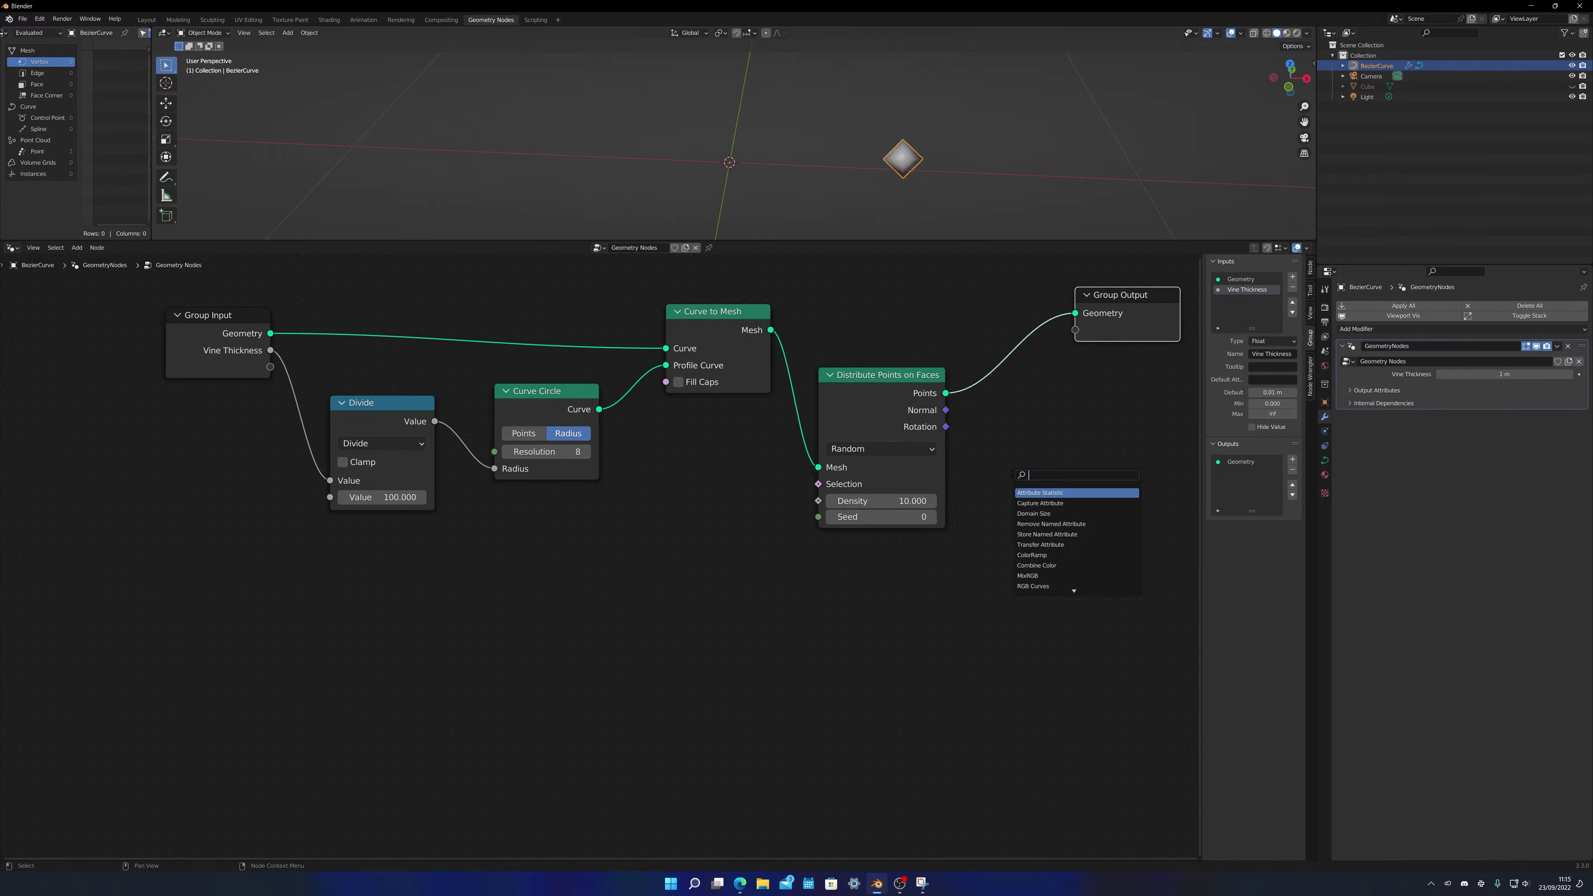
Place an Instance on Points node after Distribute Points on Faces, receiving its points
type("instance on")
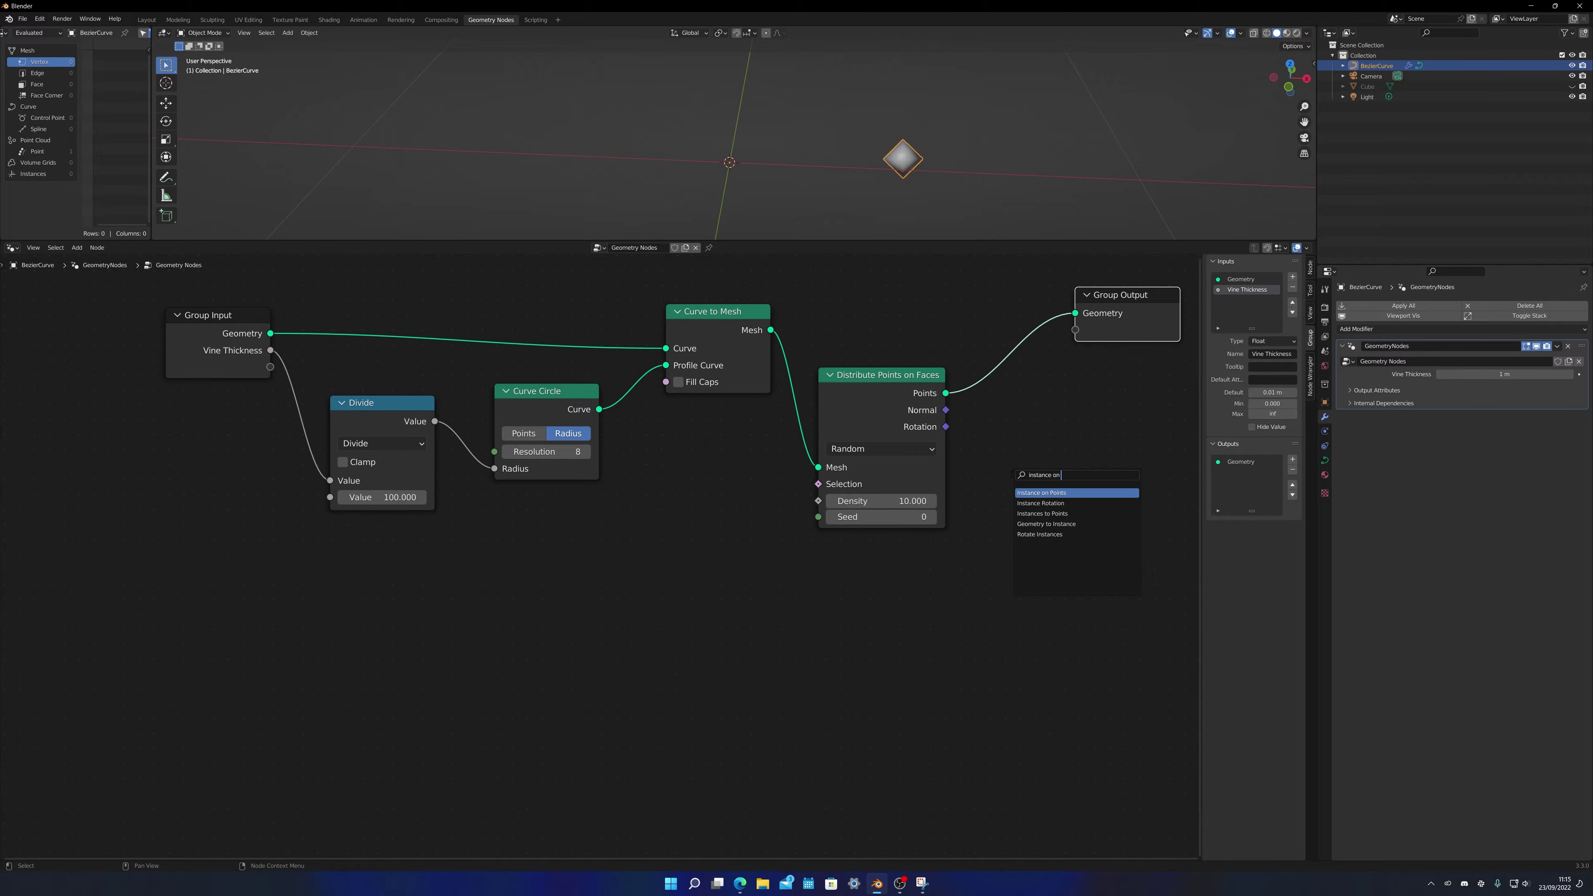
key("Return")
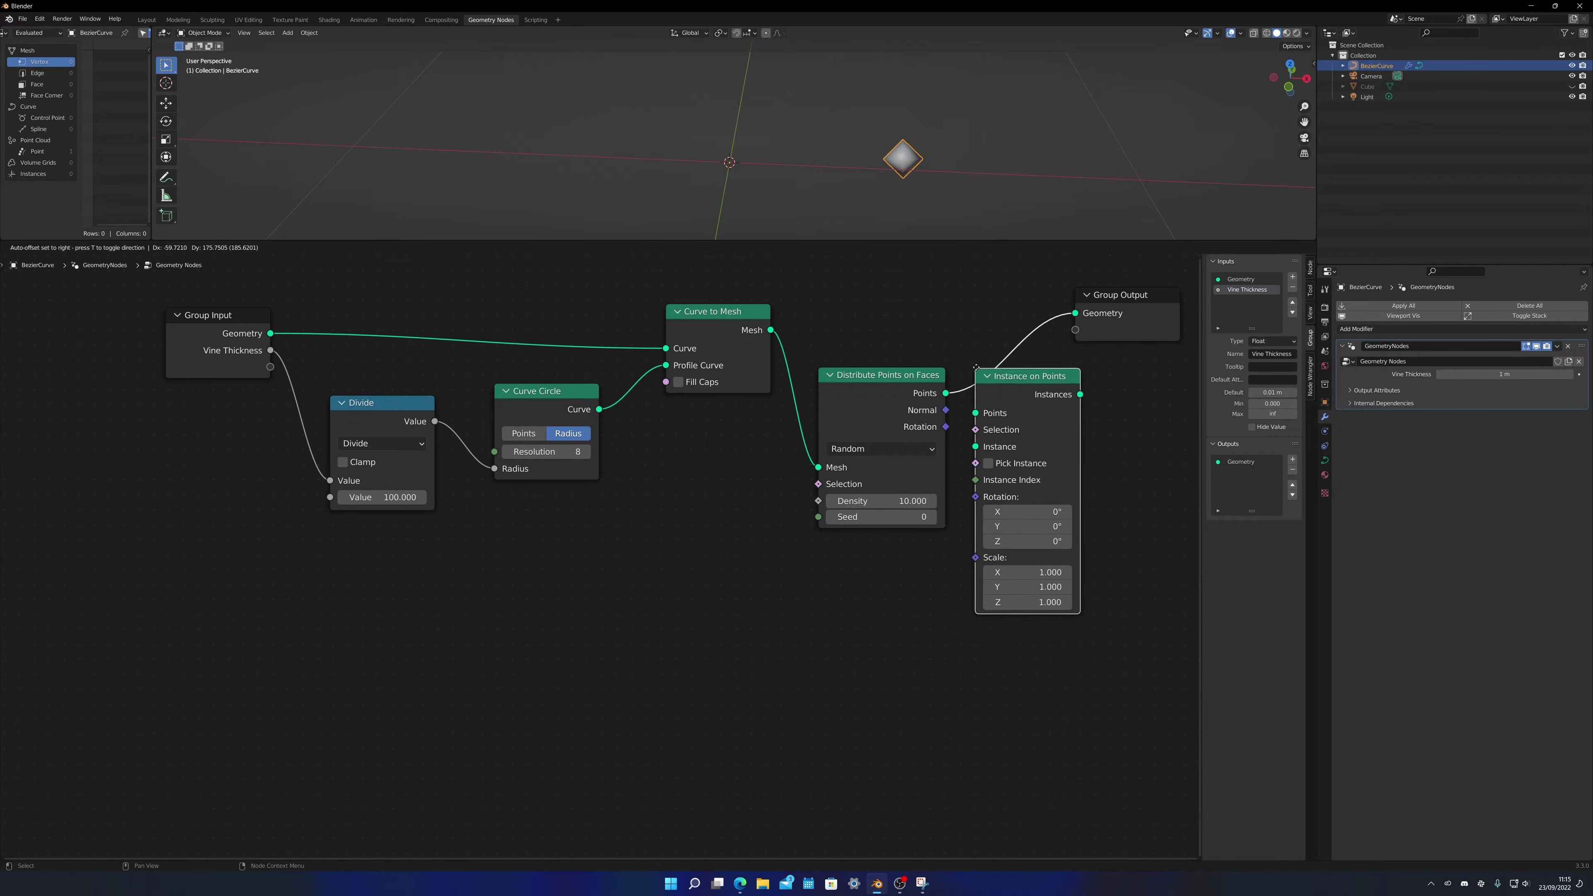
left_click(980, 364)
scroll(1003, 394, "down", 3)
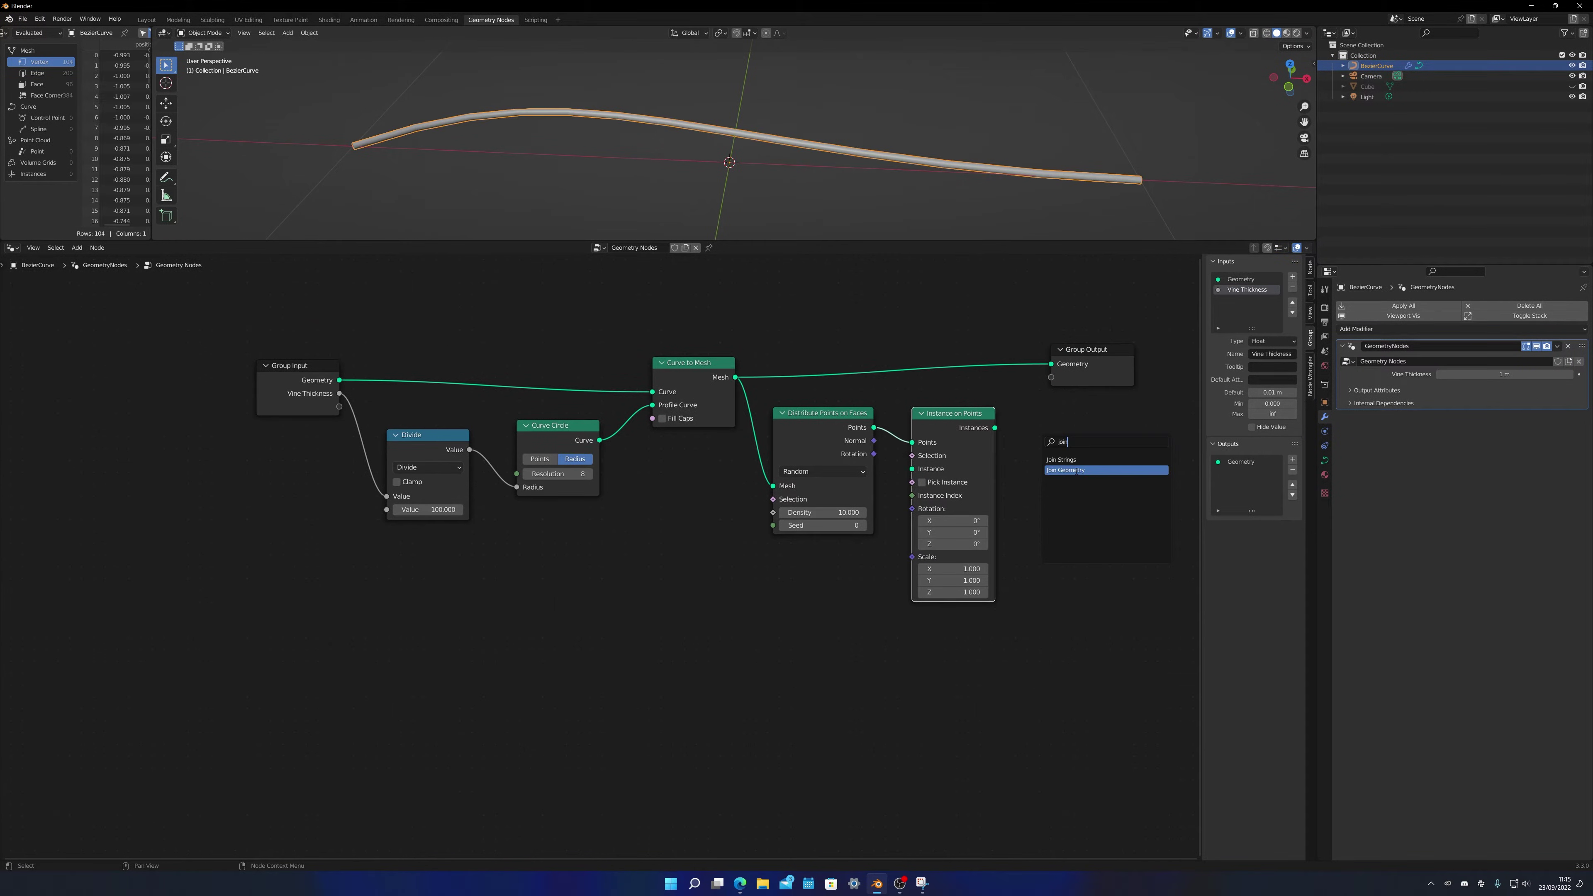
Insert a Join Geometry node before Group Output, combining the vine mesh with the instances, and tidy the node layout
left_click(1076, 470)
left_click(1033, 385)
left_click_drag(995, 428, 920, 389)
left_click_drag(950, 326, 724, 465)
key("g")
left_click(1129, 304)
left_click_drag(720, 366, 658, 326)
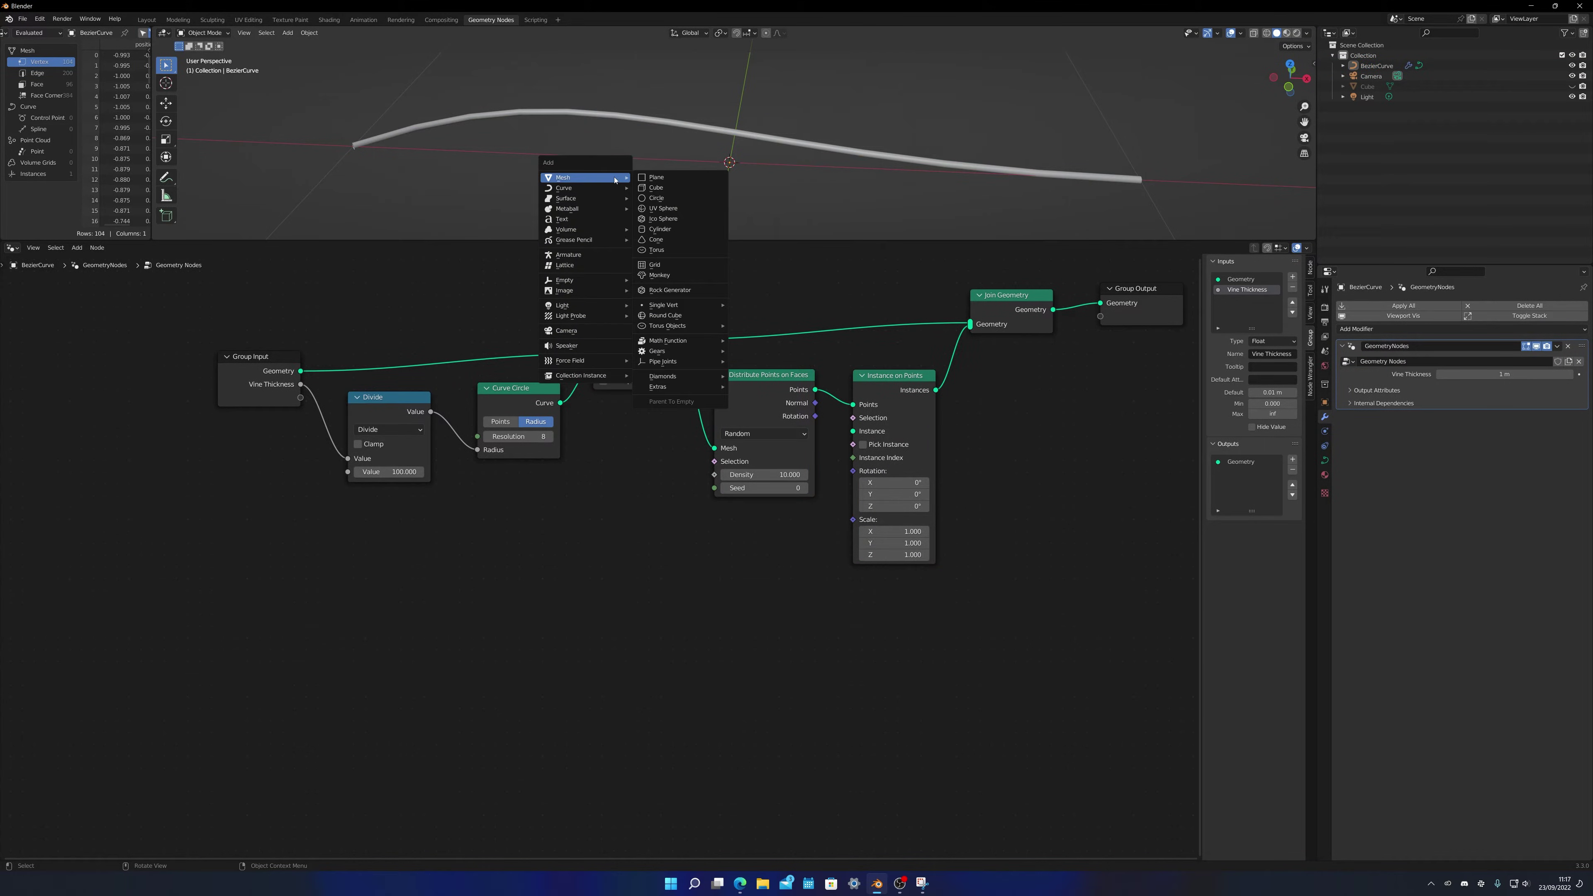
Add a plane, scale it to 0.05 and apply the scale
left_click(656, 177)
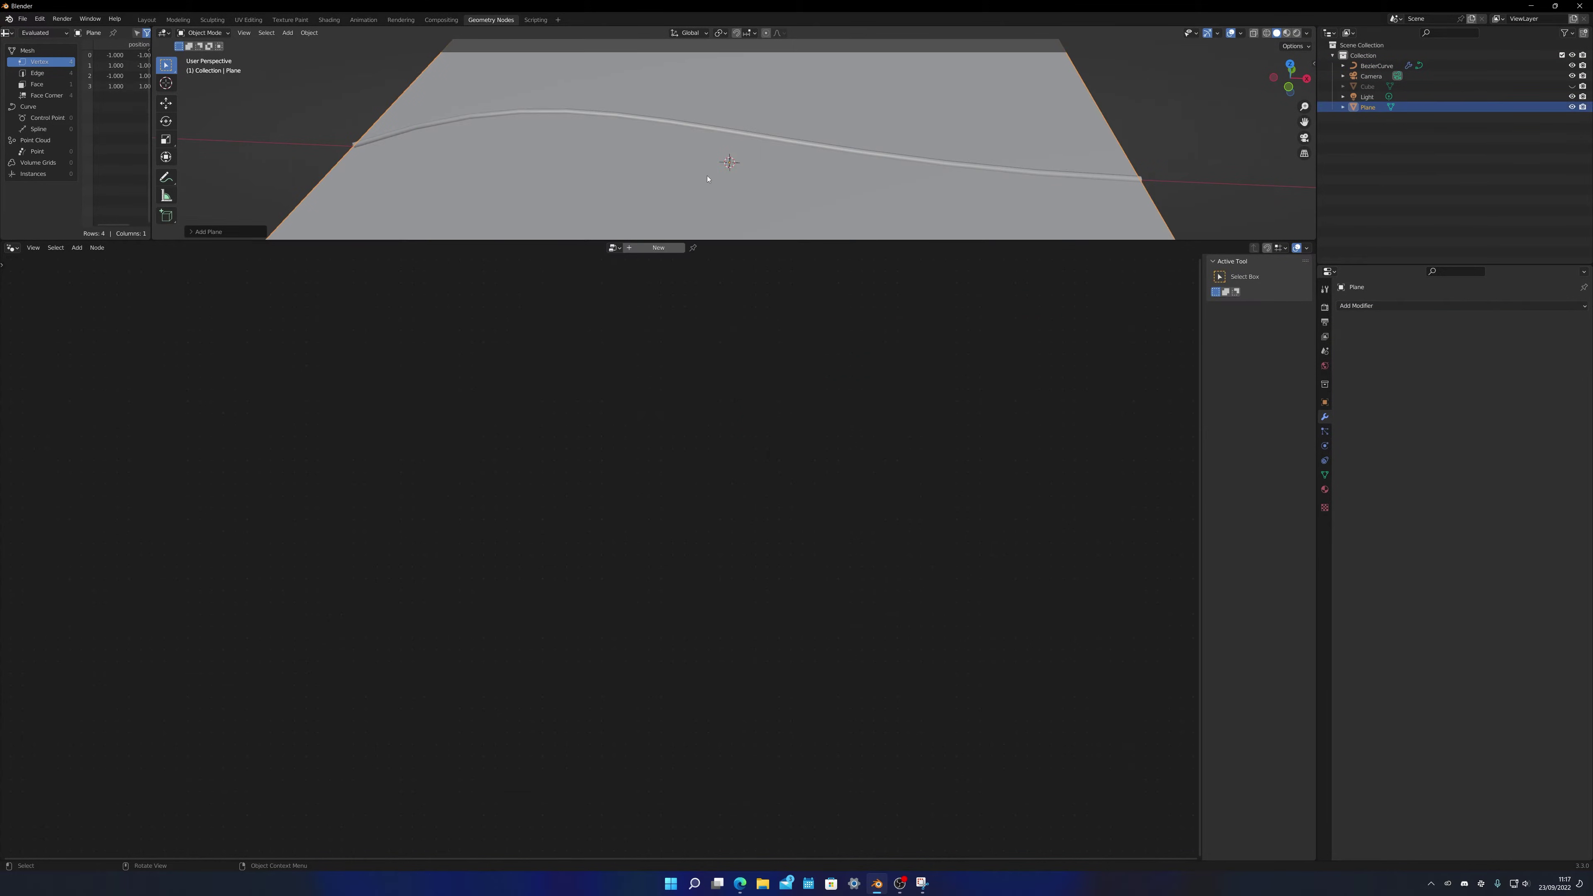
type("s.05")
key("Return")
key("ctrl+a")
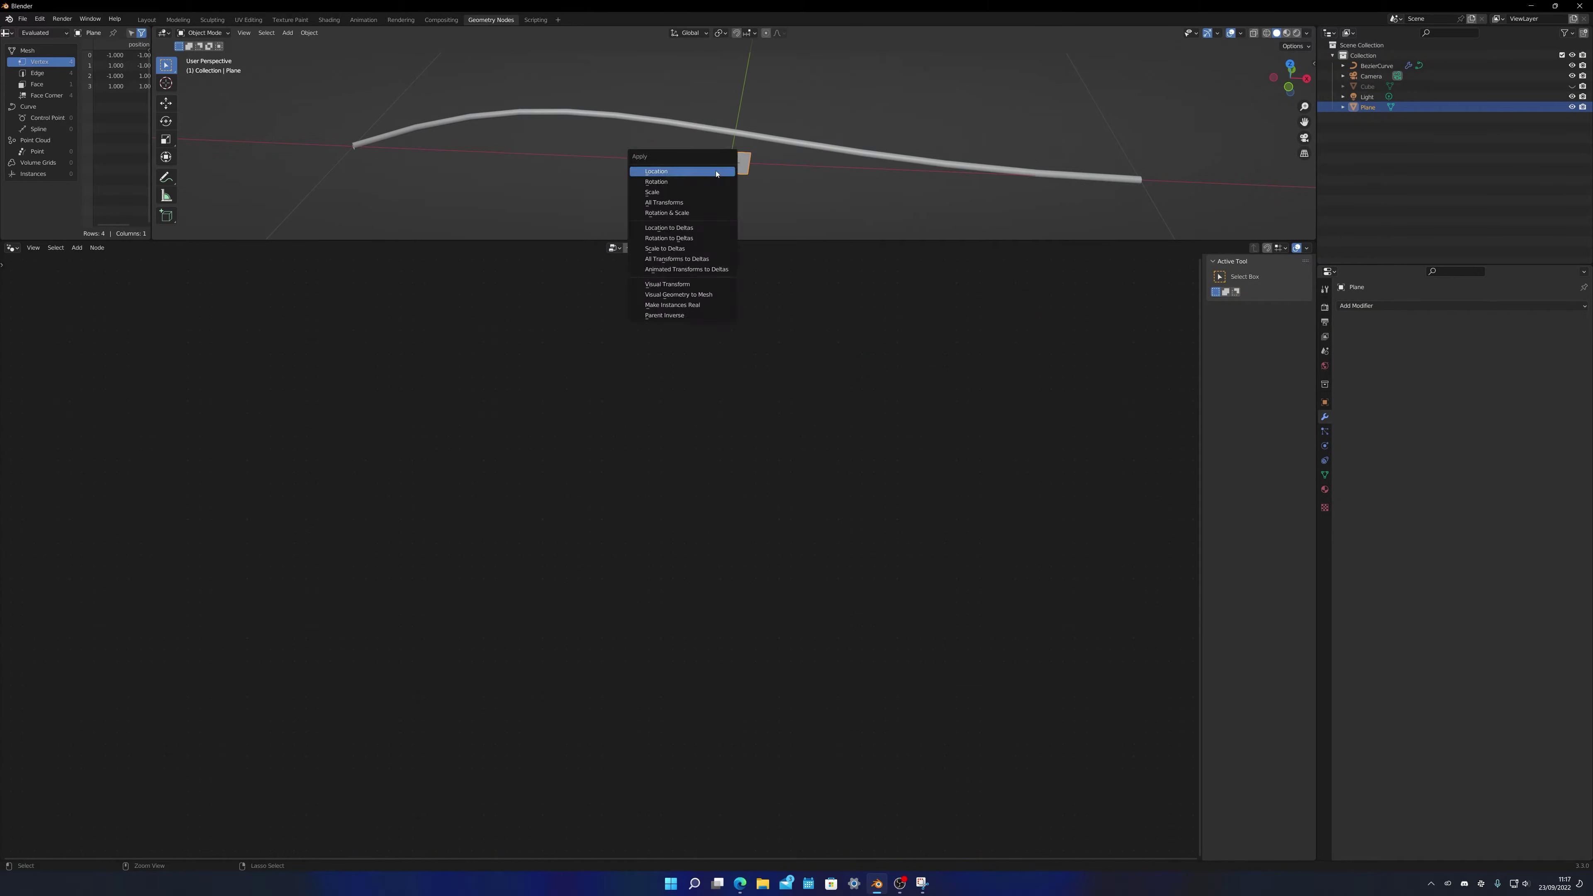
left_click(707, 192)
Pin the vine's node tree, alternate the selection between the vine and the plane, and frame the plane
left_click(707, 133)
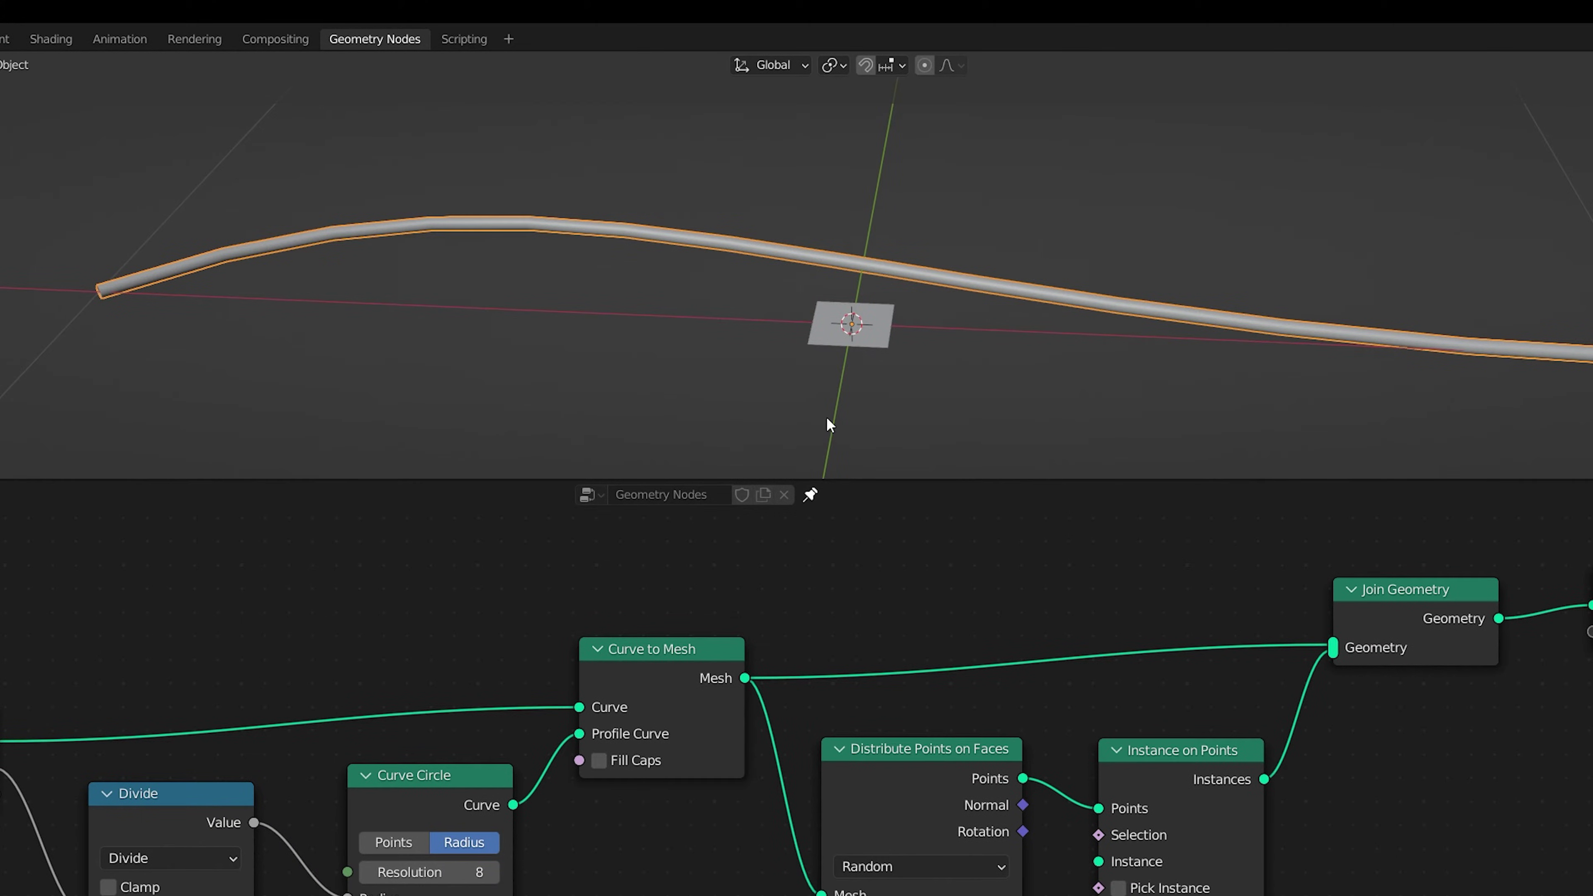
left_click(829, 327)
left_click(822, 258)
left_click(824, 322)
left_click(820, 260)
left_click(822, 318)
left_click(820, 262)
left_click(827, 326)
key("KP_Decimal")
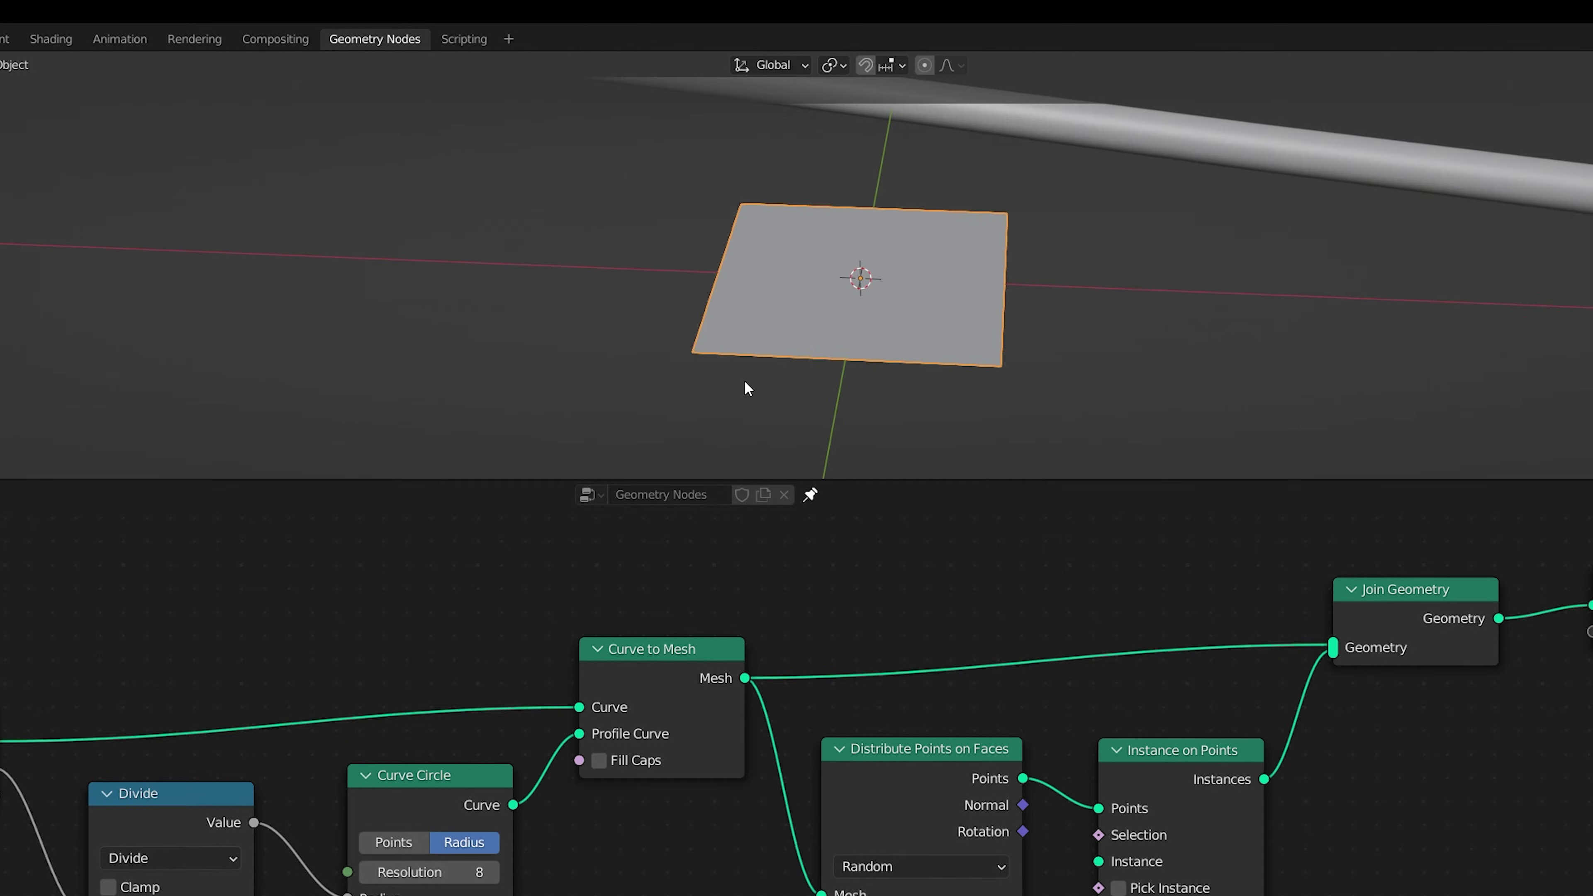
Move the plane's geometry along Y in Edit Mode so its near edge sits on the object origin
key("Tab")
key("g")
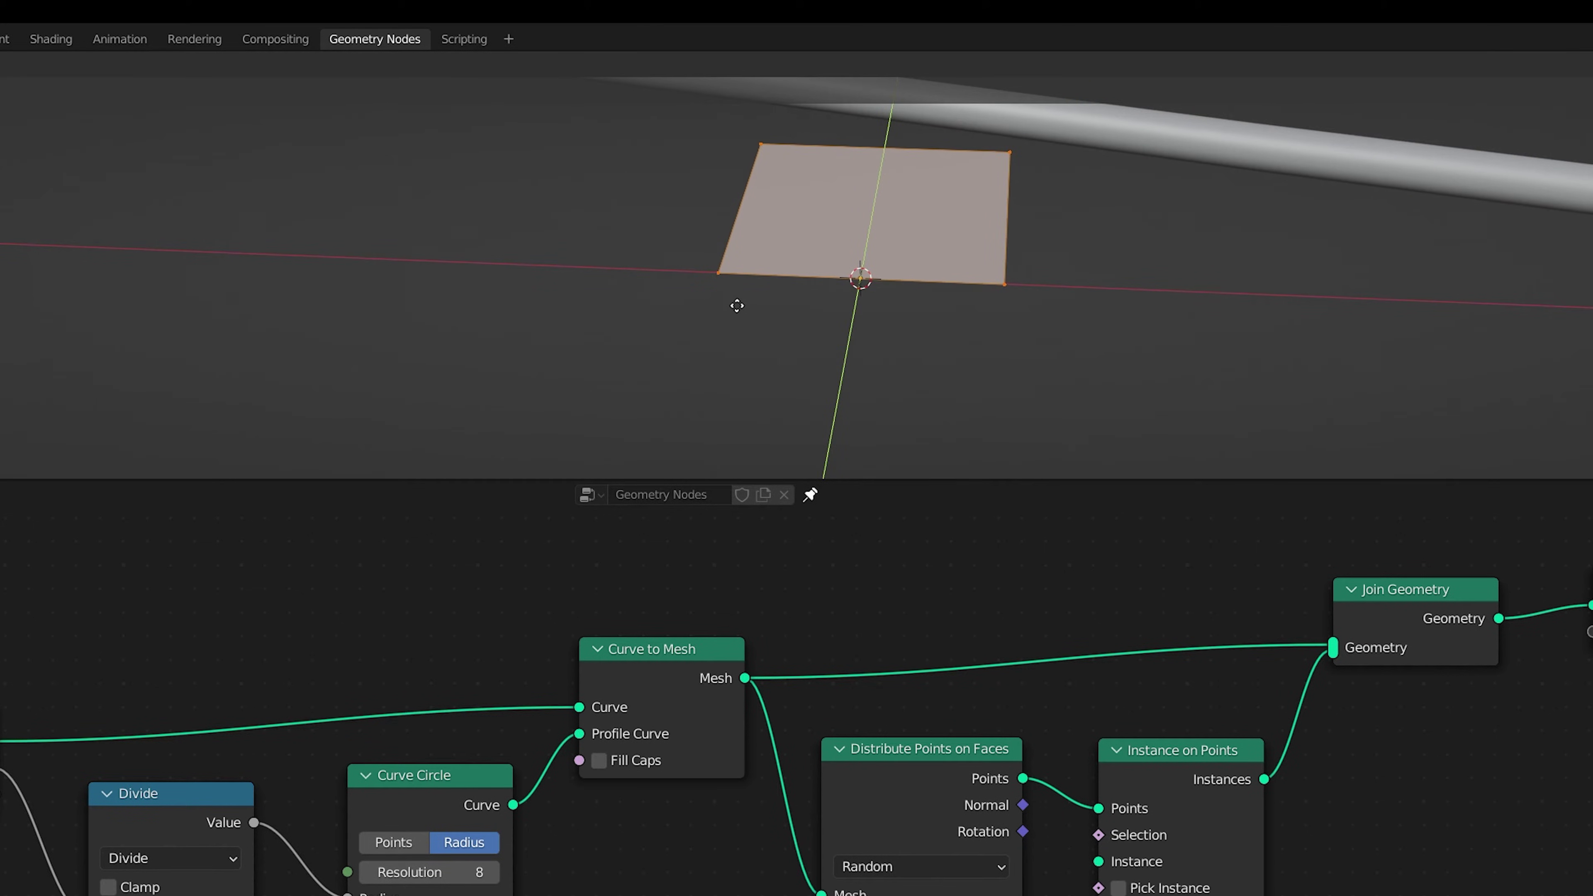
left_click(737, 306, "ctrl")
Subdivide the plane twice into a four-by-four grid of faces
right_click(760, 225)
left_click(760, 225)
right_click(760, 224)
left_click(760, 224)
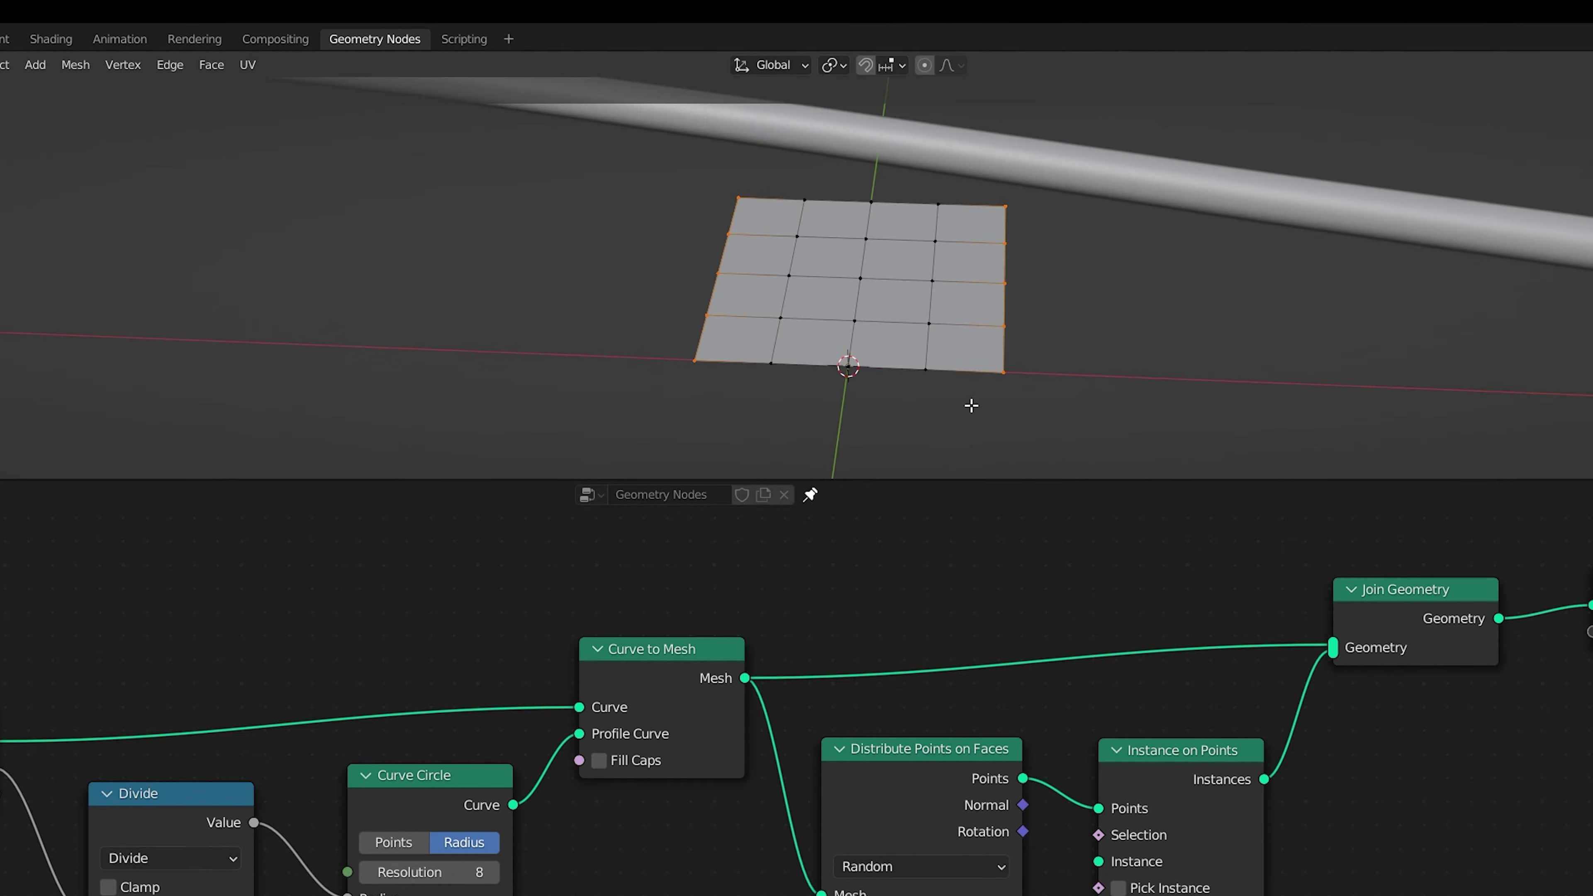
Raise the plane's outer vertices along Z to form a curved leaf, and shade the object smooth
key("g")
key("z")
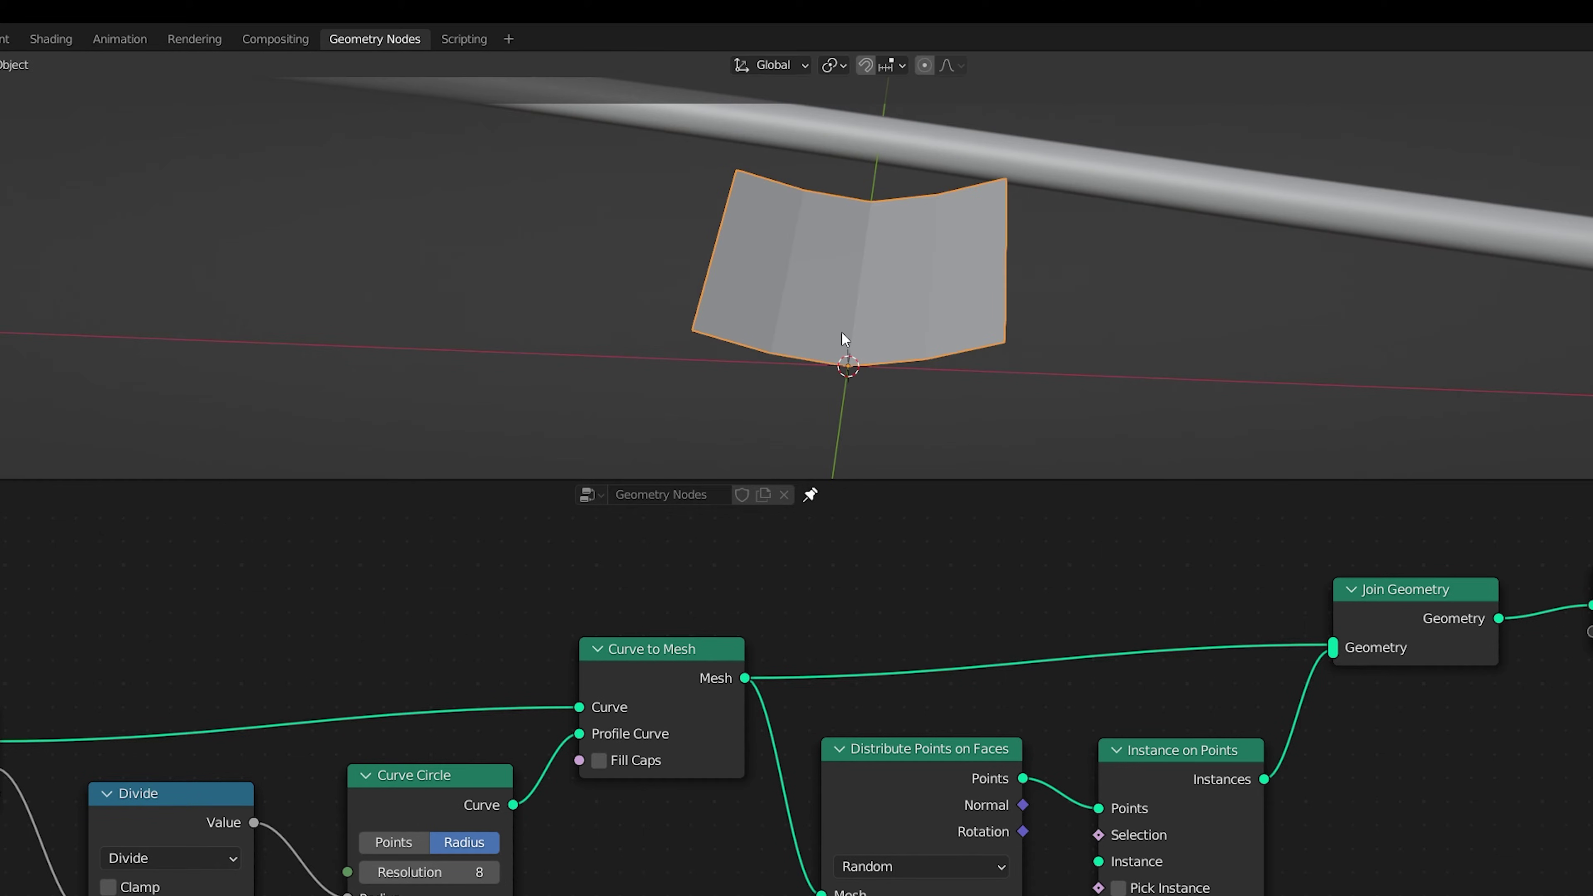
right_click(841, 331)
left_click(822, 297)
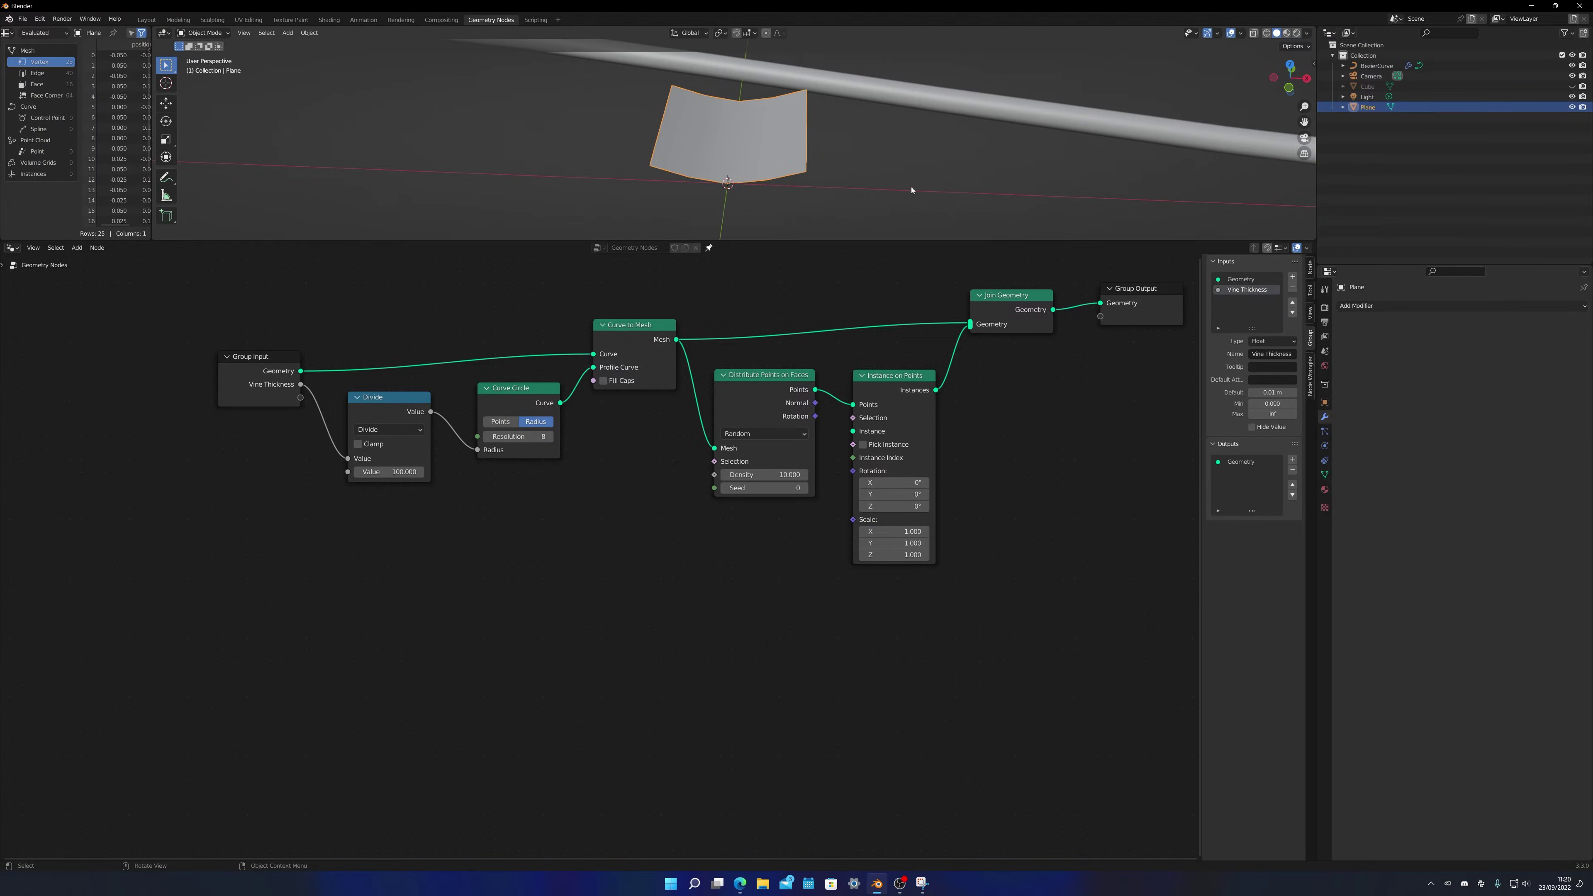
Add a Simple Deform modifier to the plane, bending it about -14° on the X axis
left_click(1442, 329)
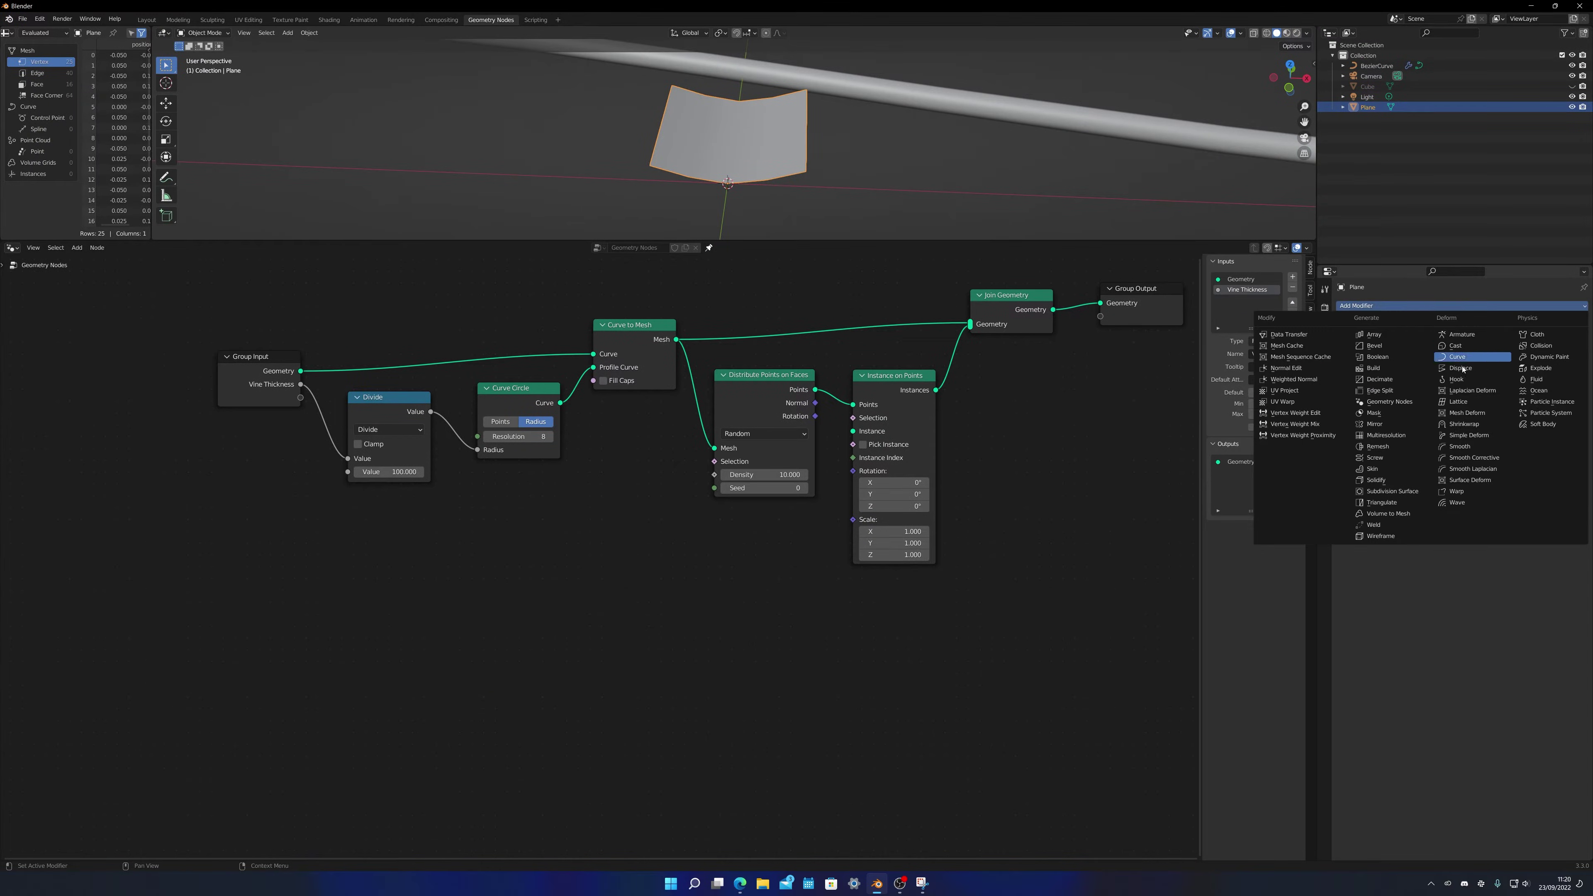
left_click(1468, 435)
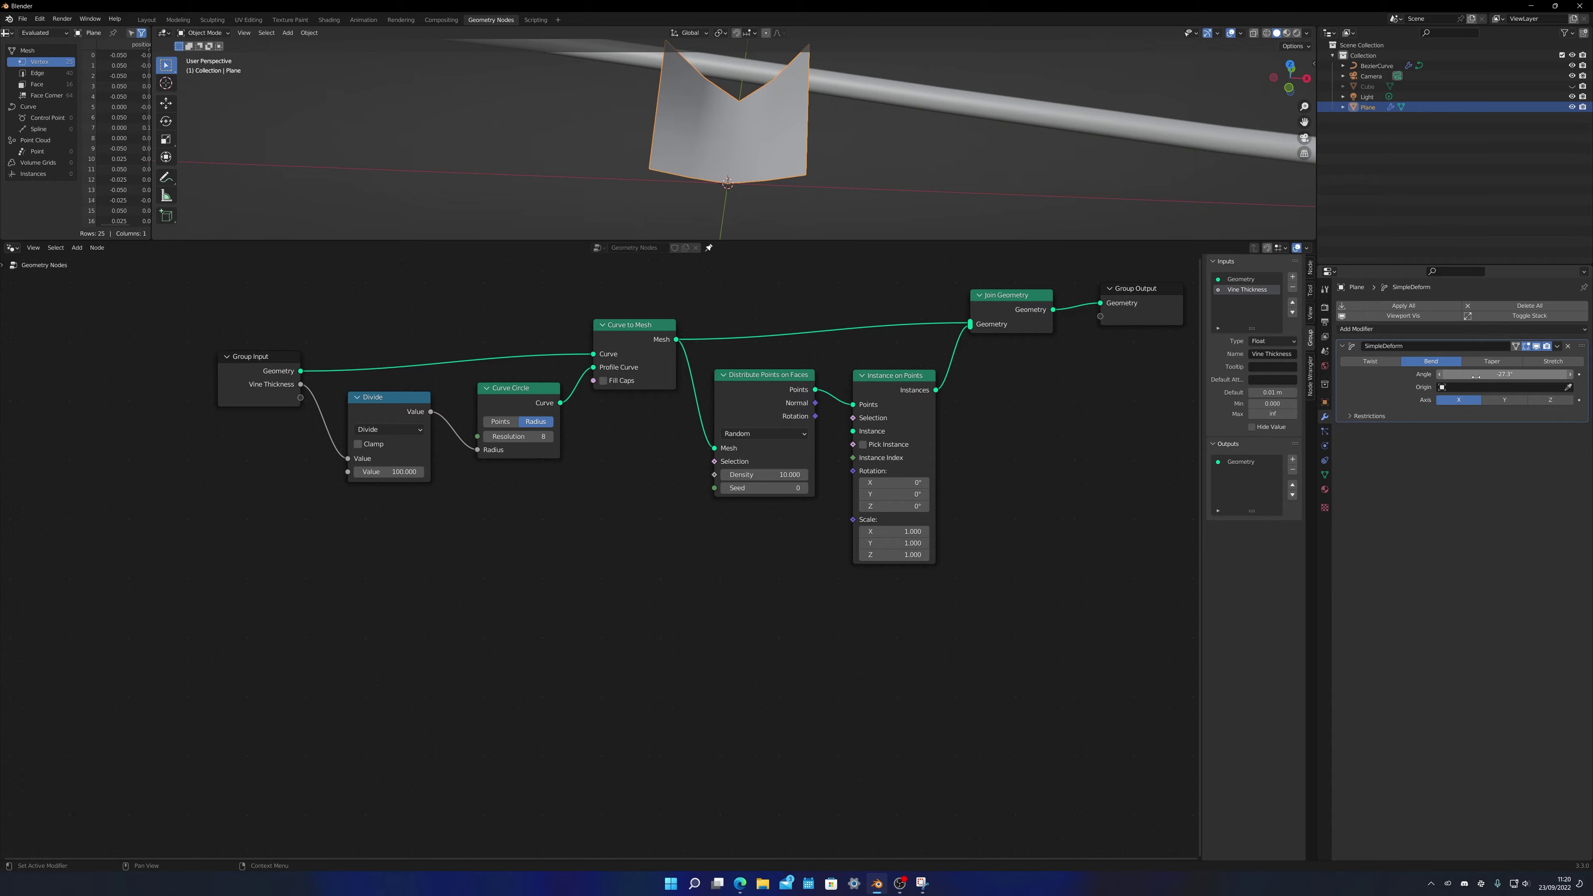
left_click_drag(1475, 377, 1505, 376)
Add an Object Info node to the vine's node tree and pick the bent leaf plane as its object
key("shift+a")
type("objec")
key("Return")
left_click(577, 527)
left_click(640, 606)
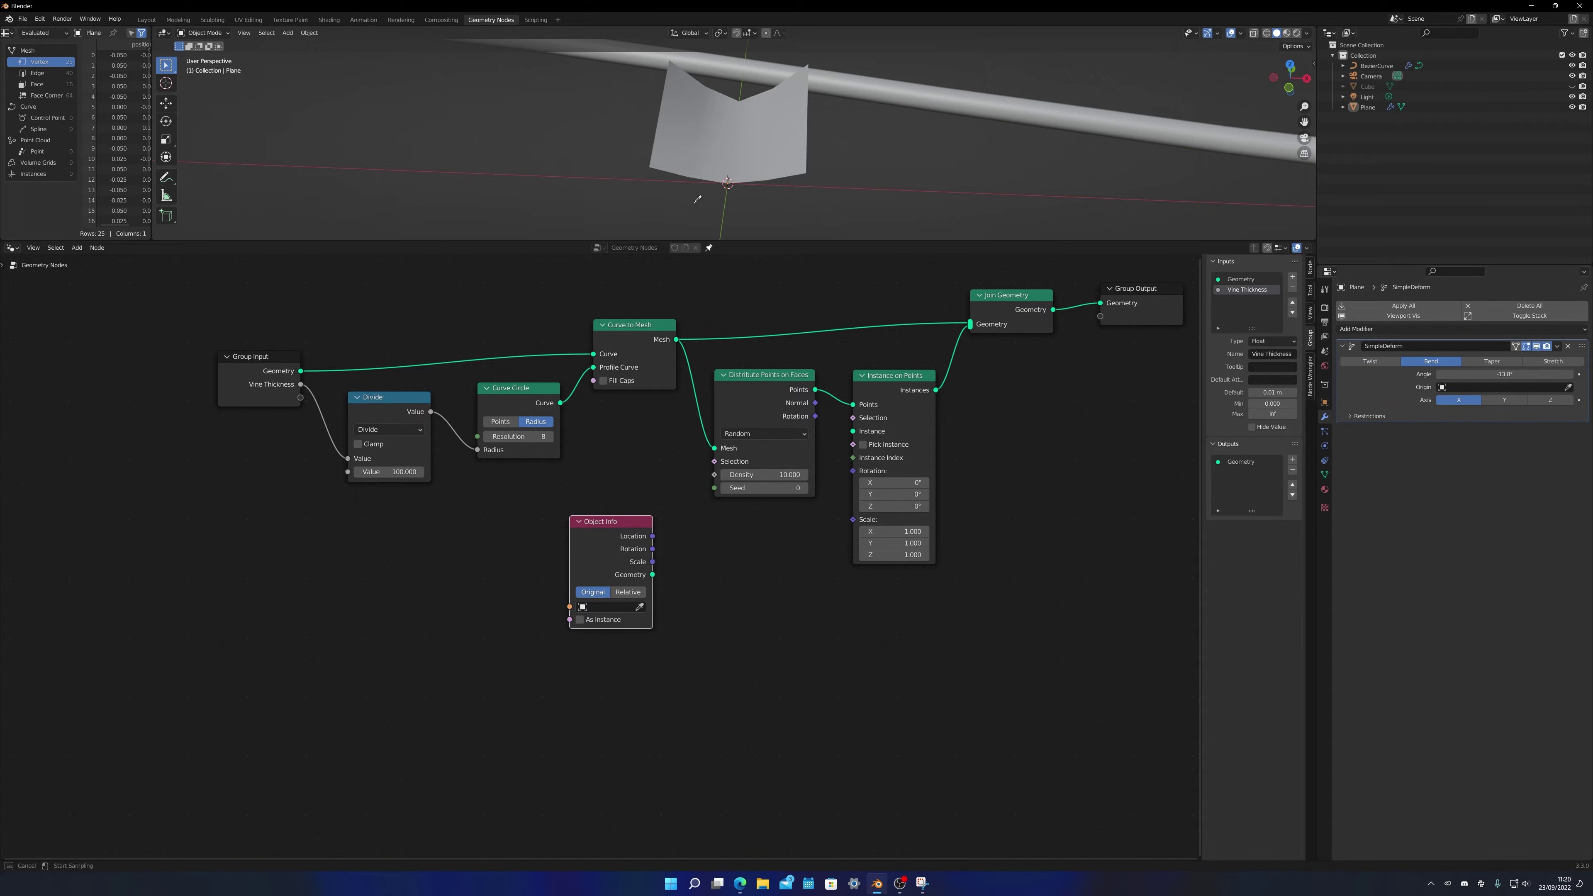
left_click(697, 149)
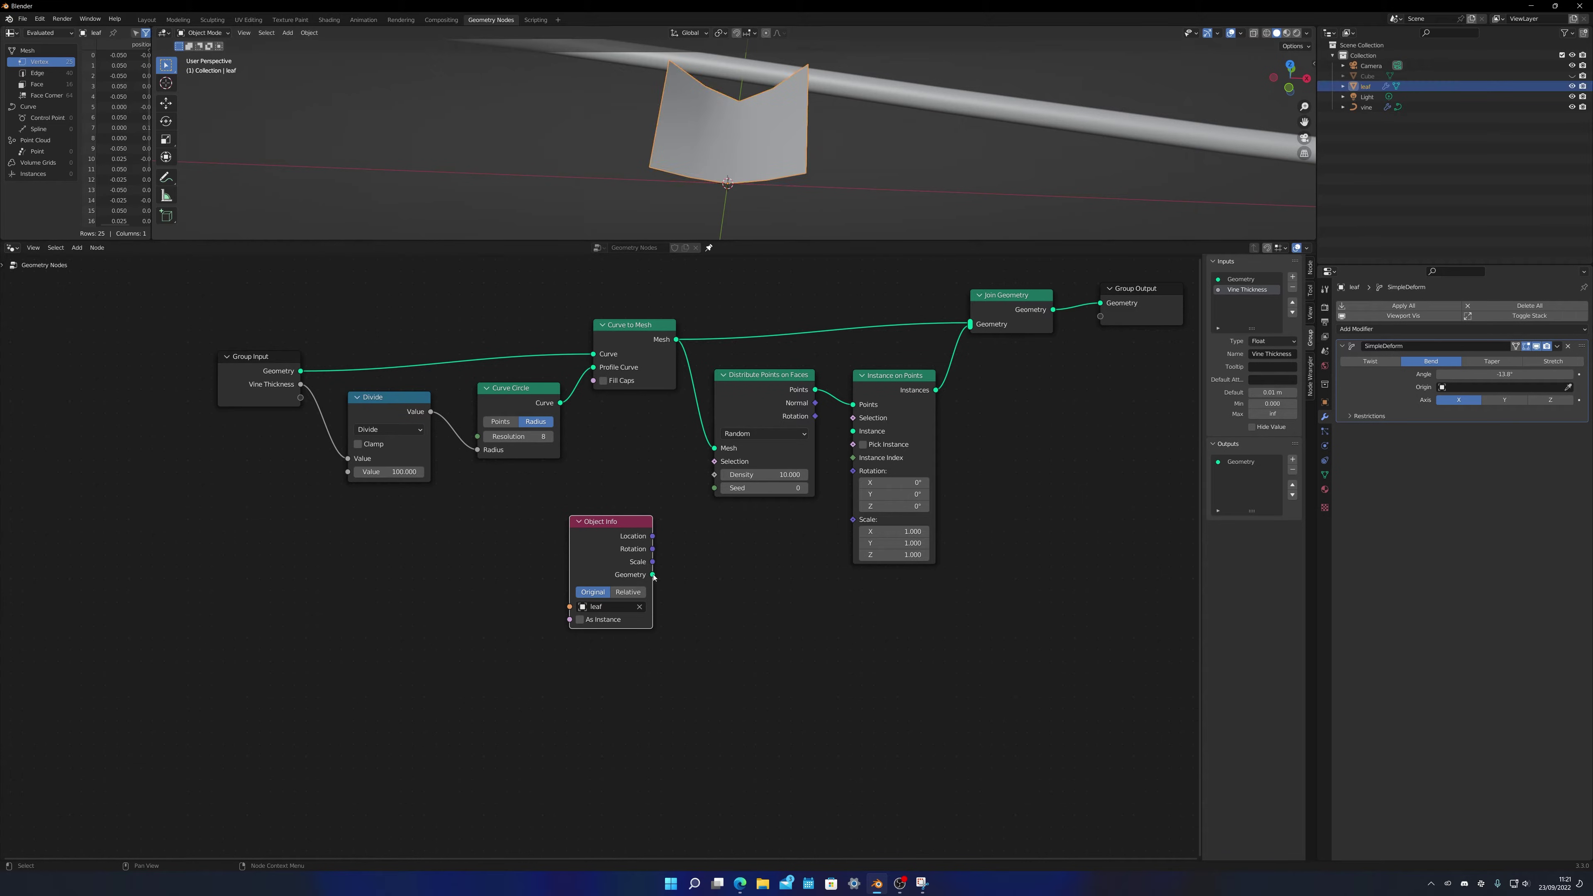
Connect the Object Info geometry to the Instance input of Instance on Points, and raise the point distribution density to about 203
left_click_drag(652, 575, 854, 432)
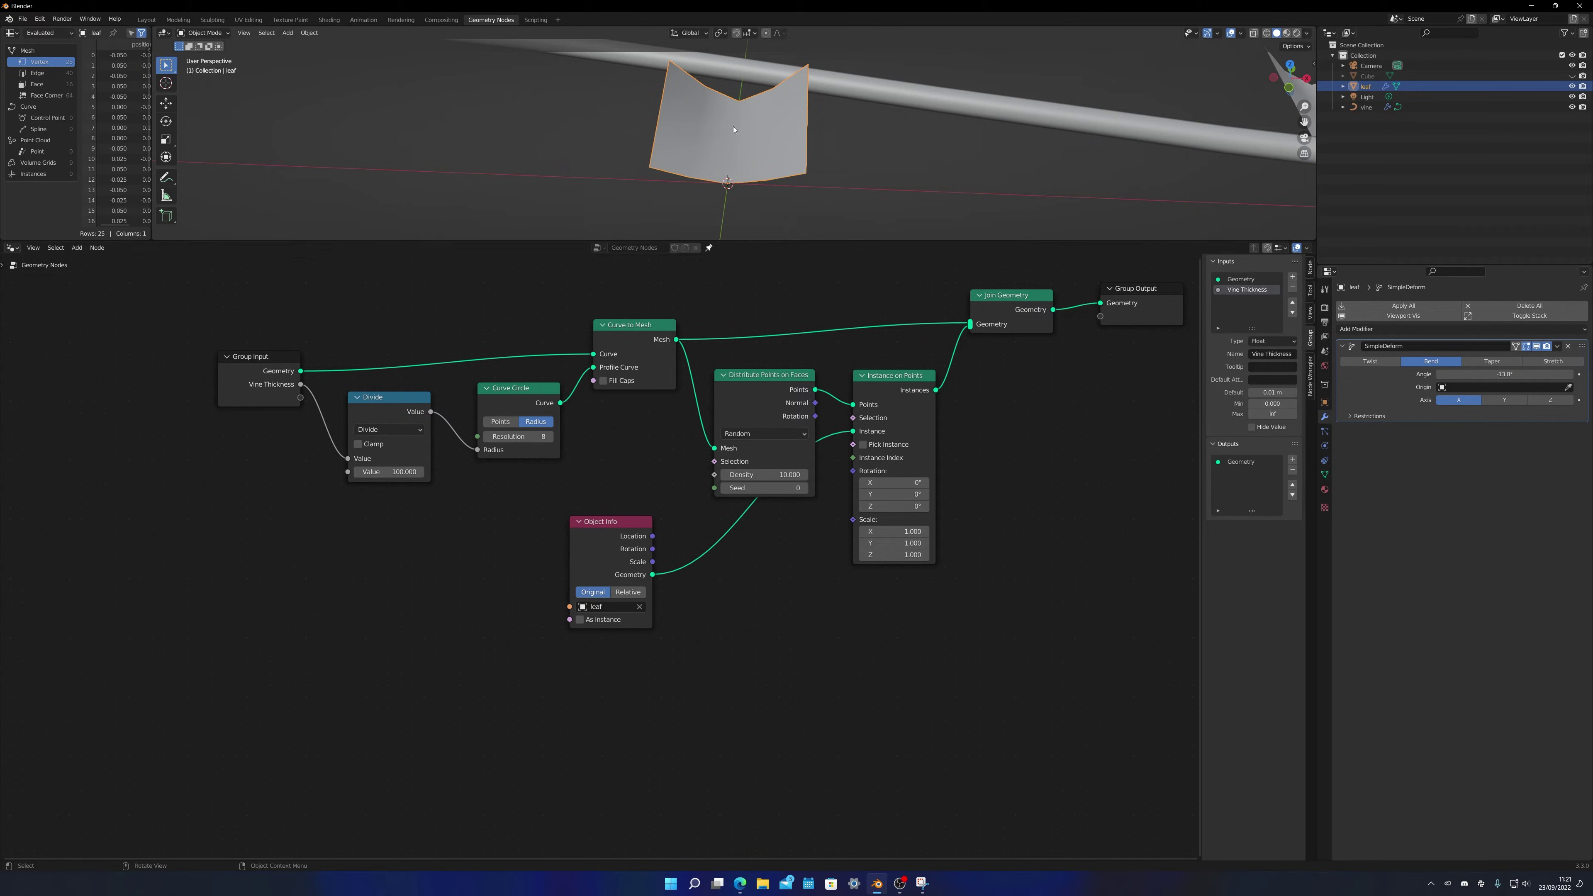
scroll(734, 129, "down", 8)
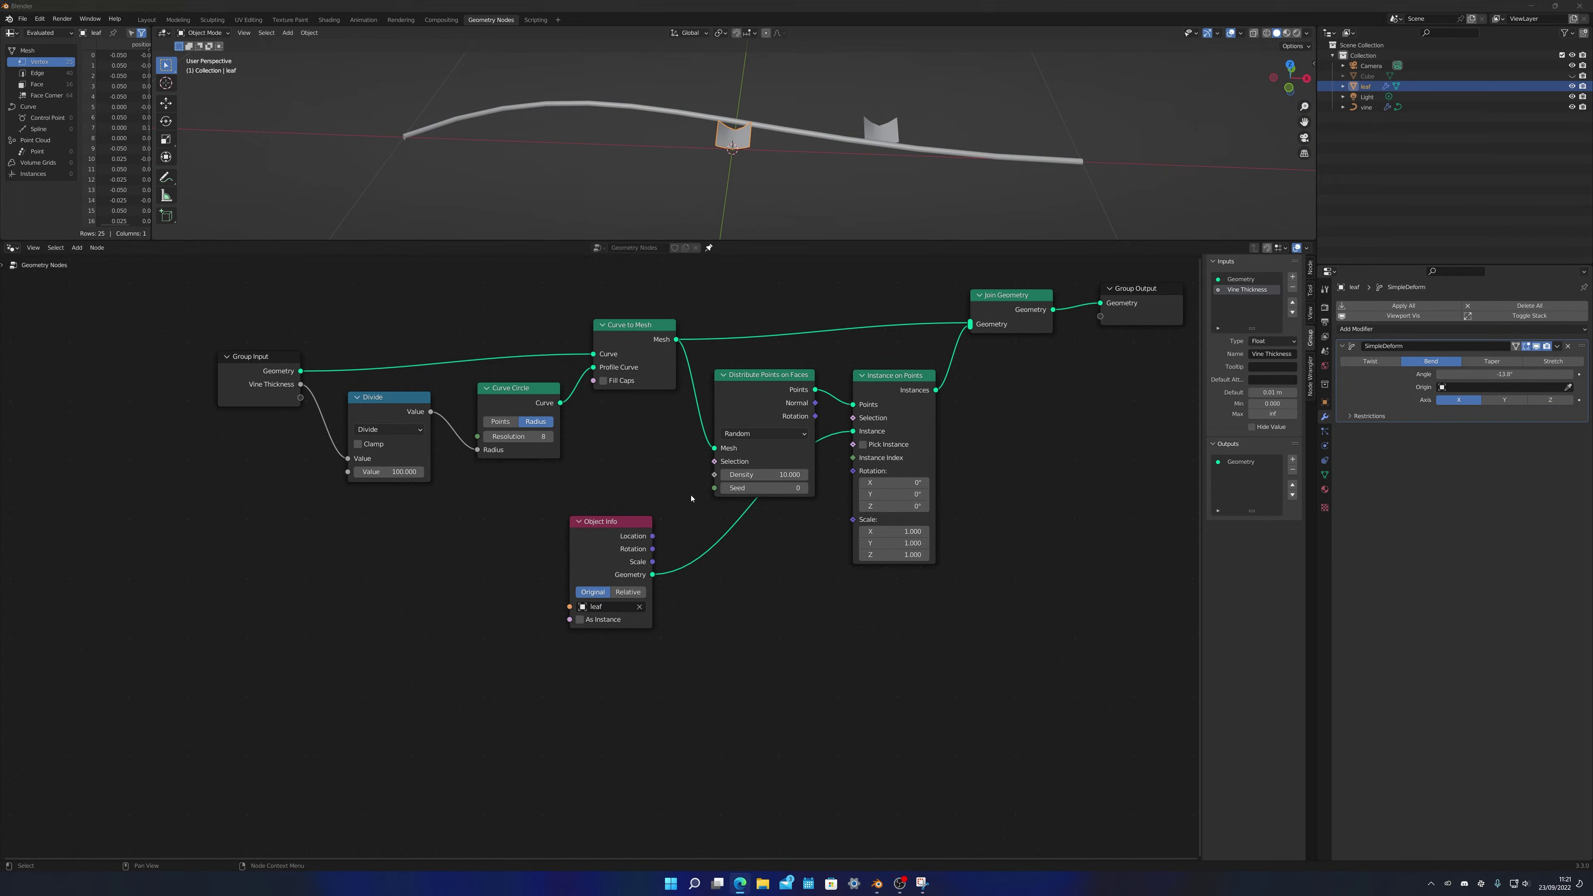
left_click_drag(764, 475, 872, 475)
key("alt+Tab")
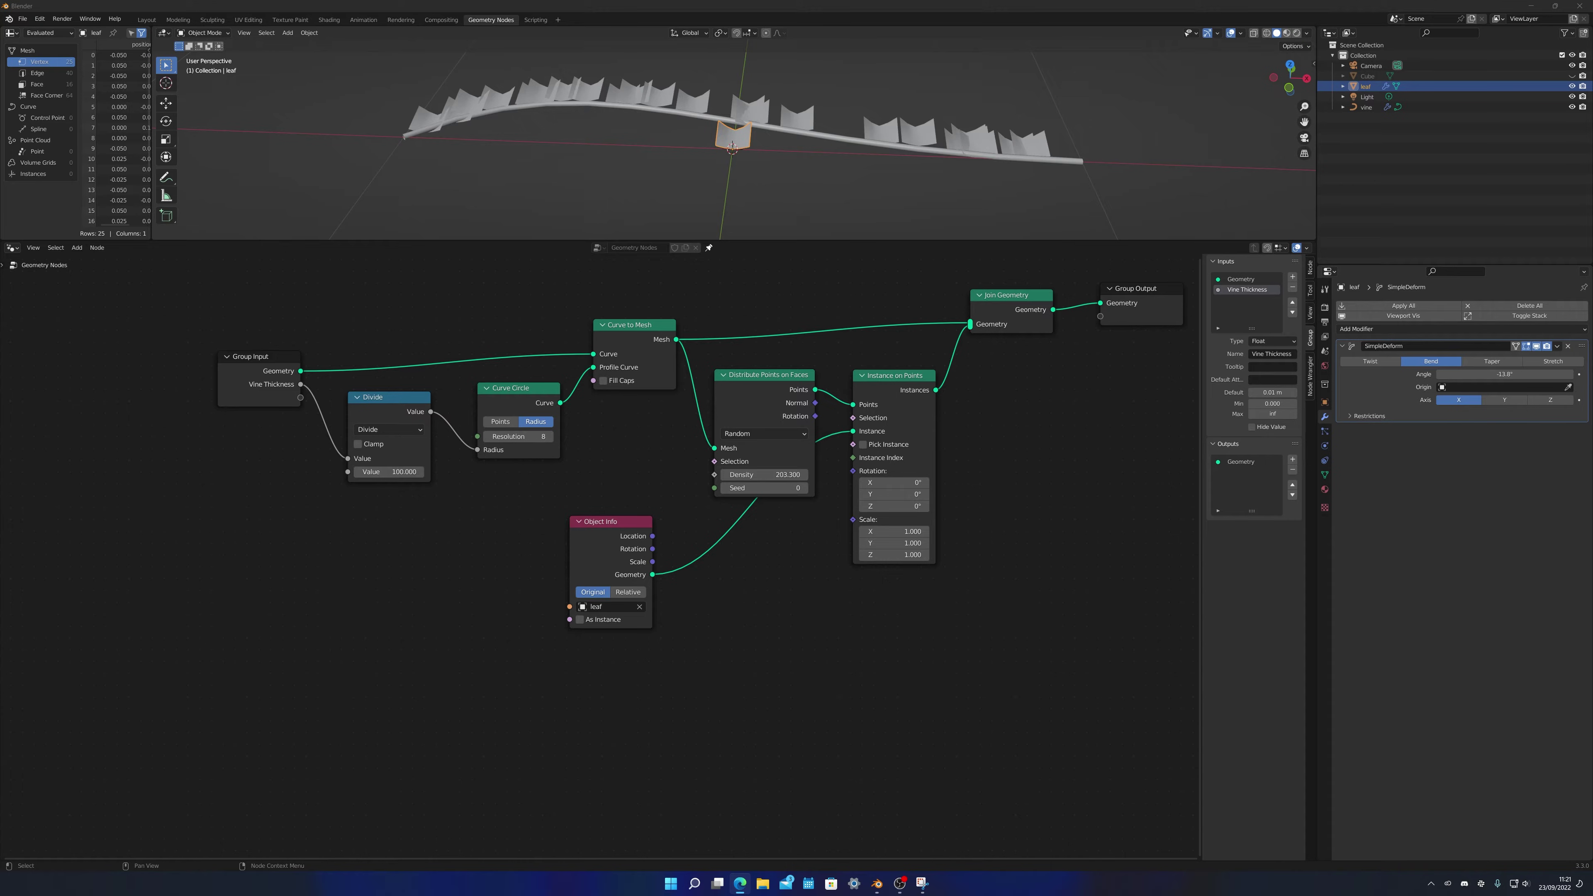
Switch Distribute Points on Faces to the Poisson Disk method and raise its Density Max
left_click(746, 435)
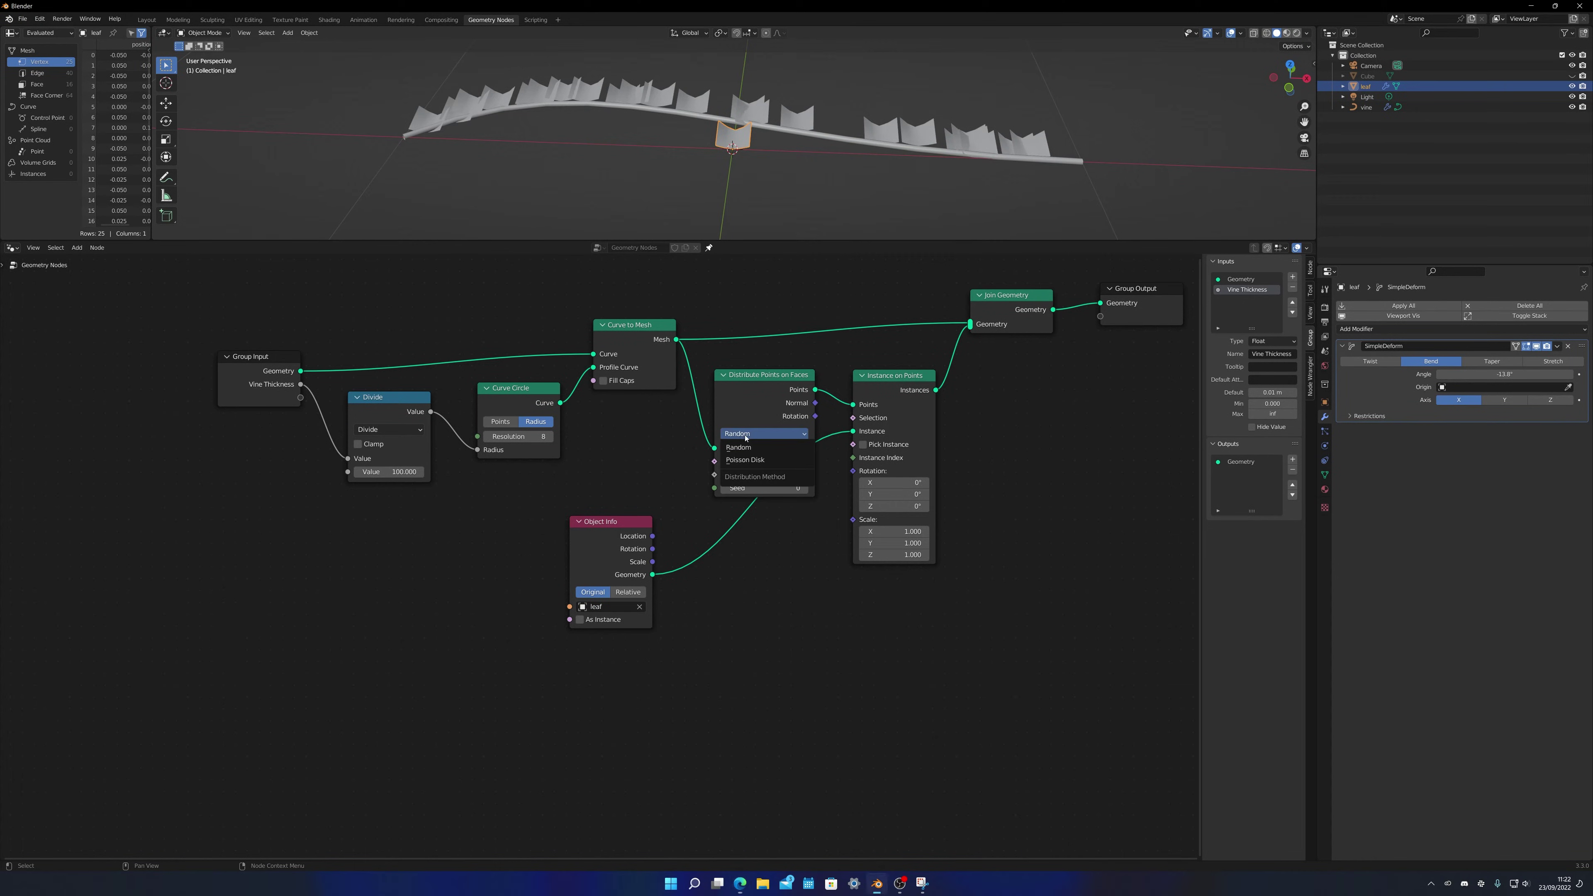
left_click(746, 460)
left_click_drag(762, 488, 863, 488)
Expose Density Max as a new Group Input socket, and move the stem nodes up to clear space in the tree
middle_click_drag(708, 487, 762, 573)
left_click_drag(768, 573, 355, 484)
left_click_drag(688, 411, 690, 337)
left_click_drag(314, 442, 302, 371)
left_click_drag(442, 482, 442, 290)
left_click_drag(573, 473, 571, 283)
Add a Math node set to Multiply by 100 between the group input's leaf-count socket and Density Max
key("shift+a")
type("math")
left_click(517, 491)
left_click(536, 497)
left_click(546, 559)
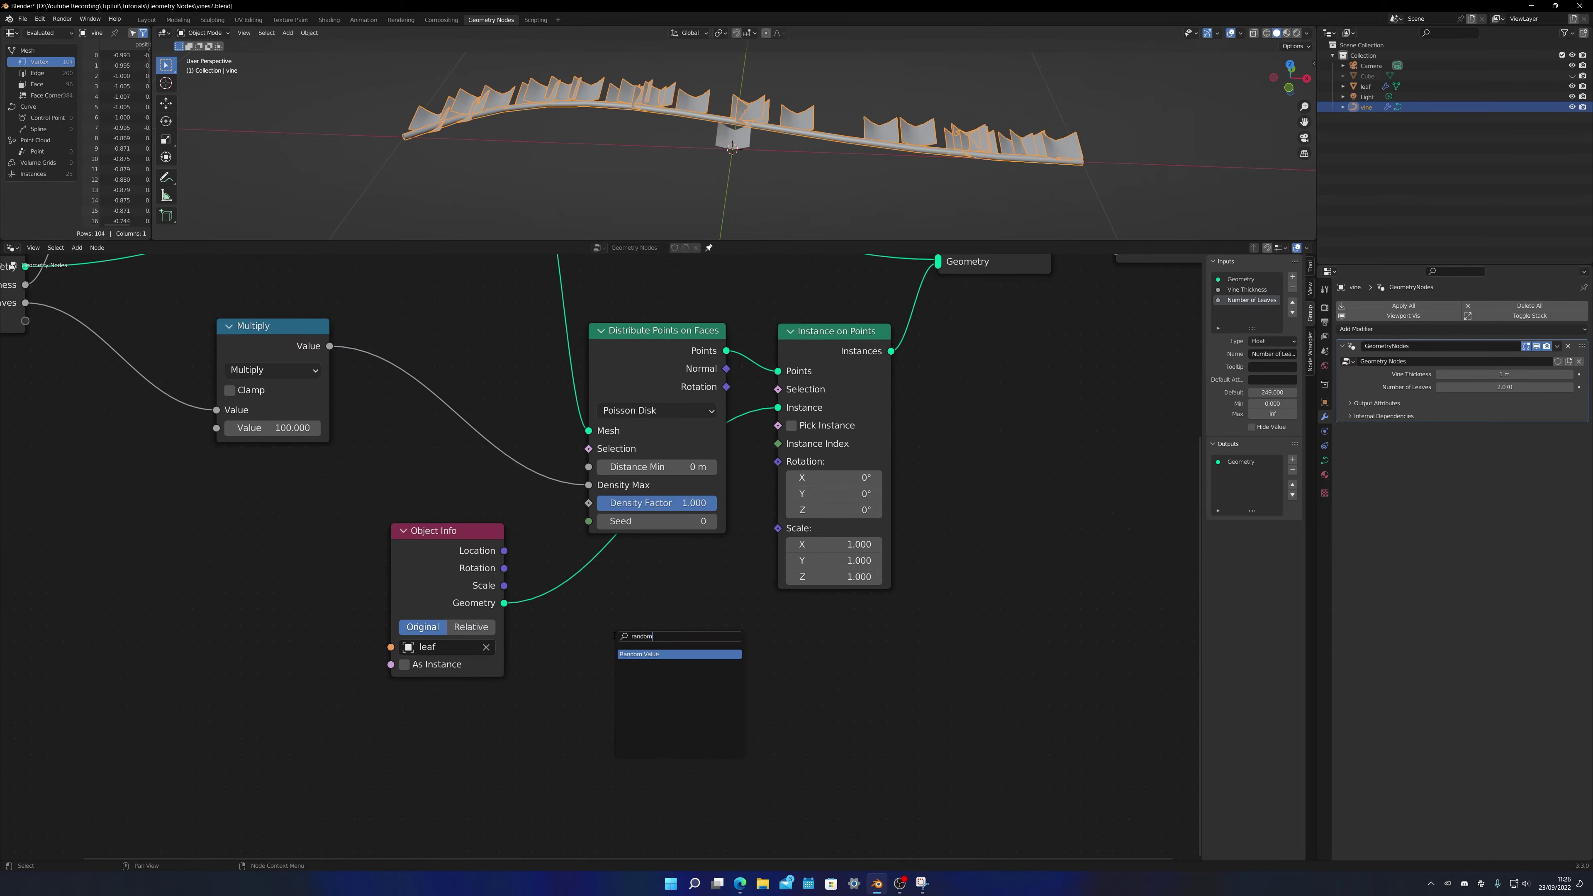
Add a Random Value node set to Vector and connect it to the Rotation of Instance on Points
key("Return")
left_click(599, 597)
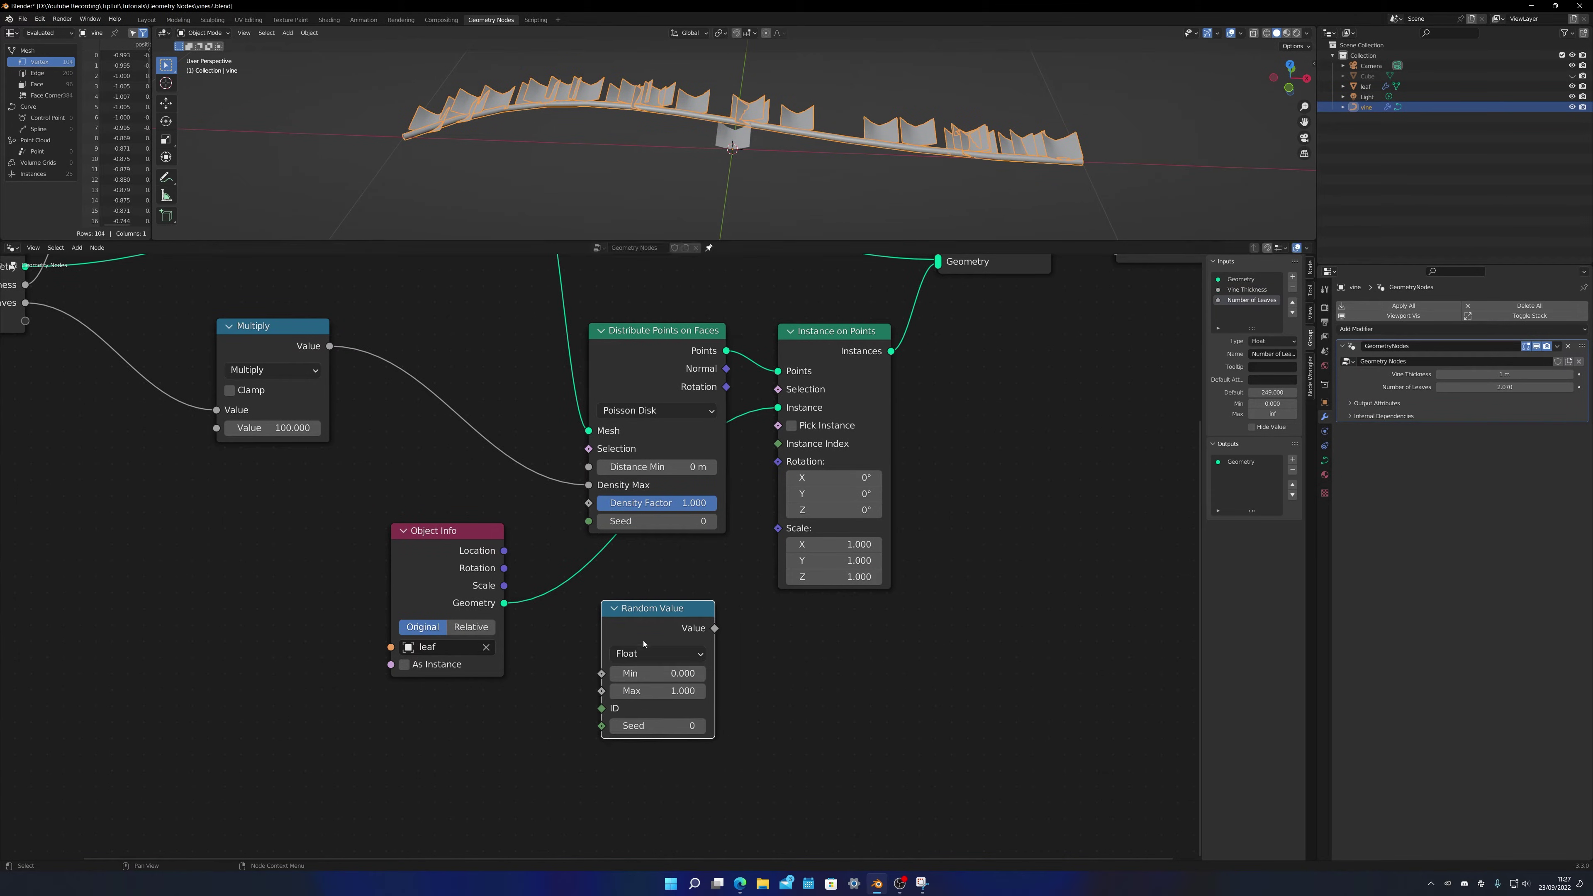
left_click(652, 653)
left_click(665, 707)
left_click_drag(715, 628, 777, 462)
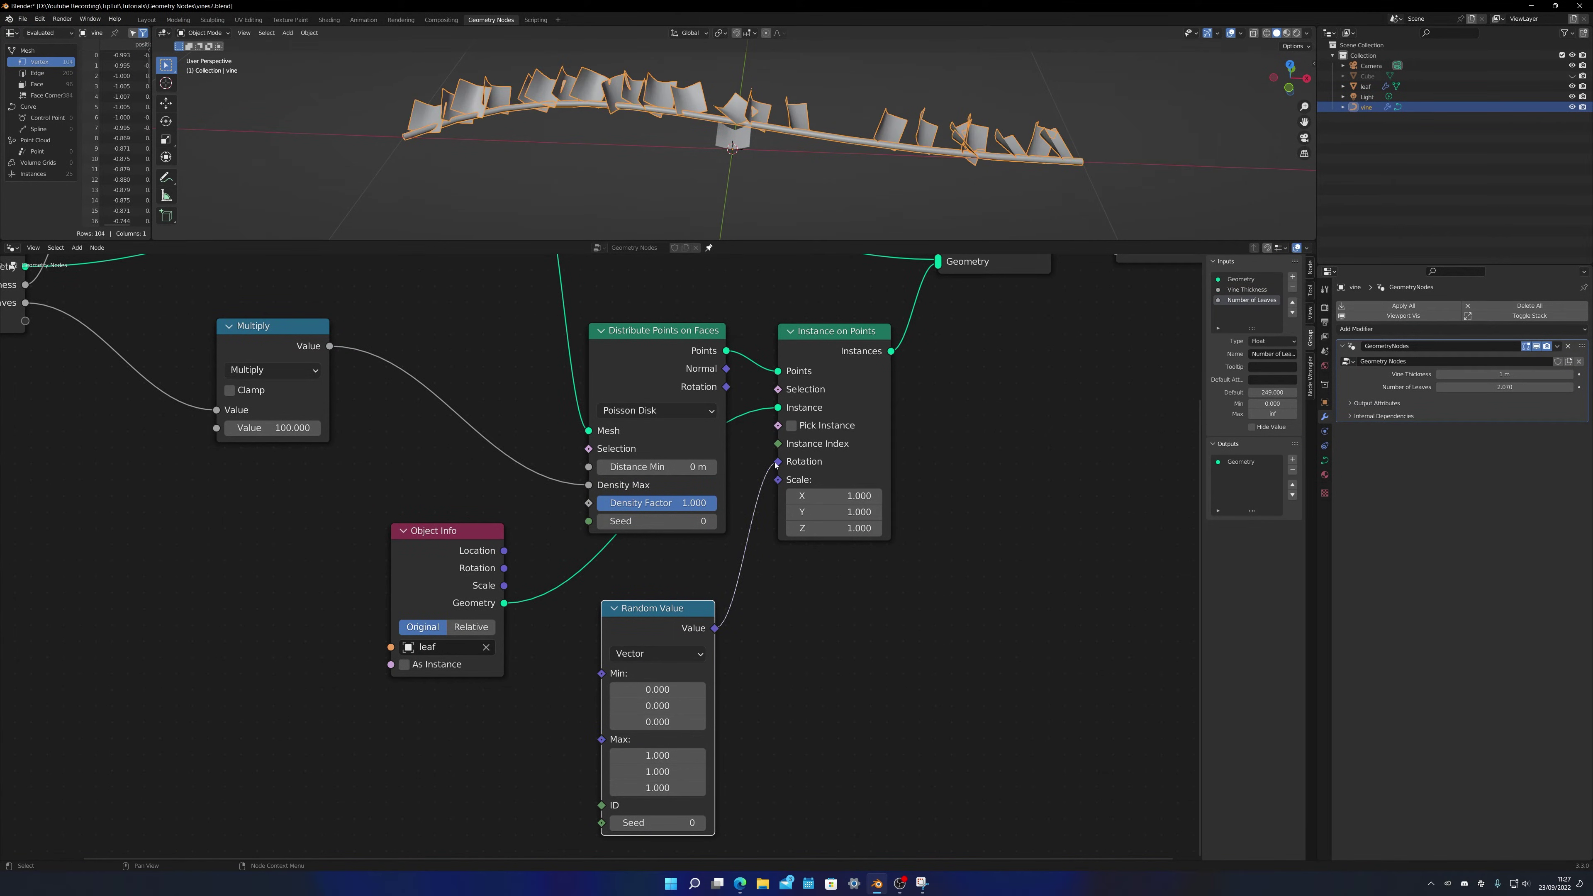
Set all three Max components of the vector Random Value node to tau
left_click(640, 756)
type("tau")
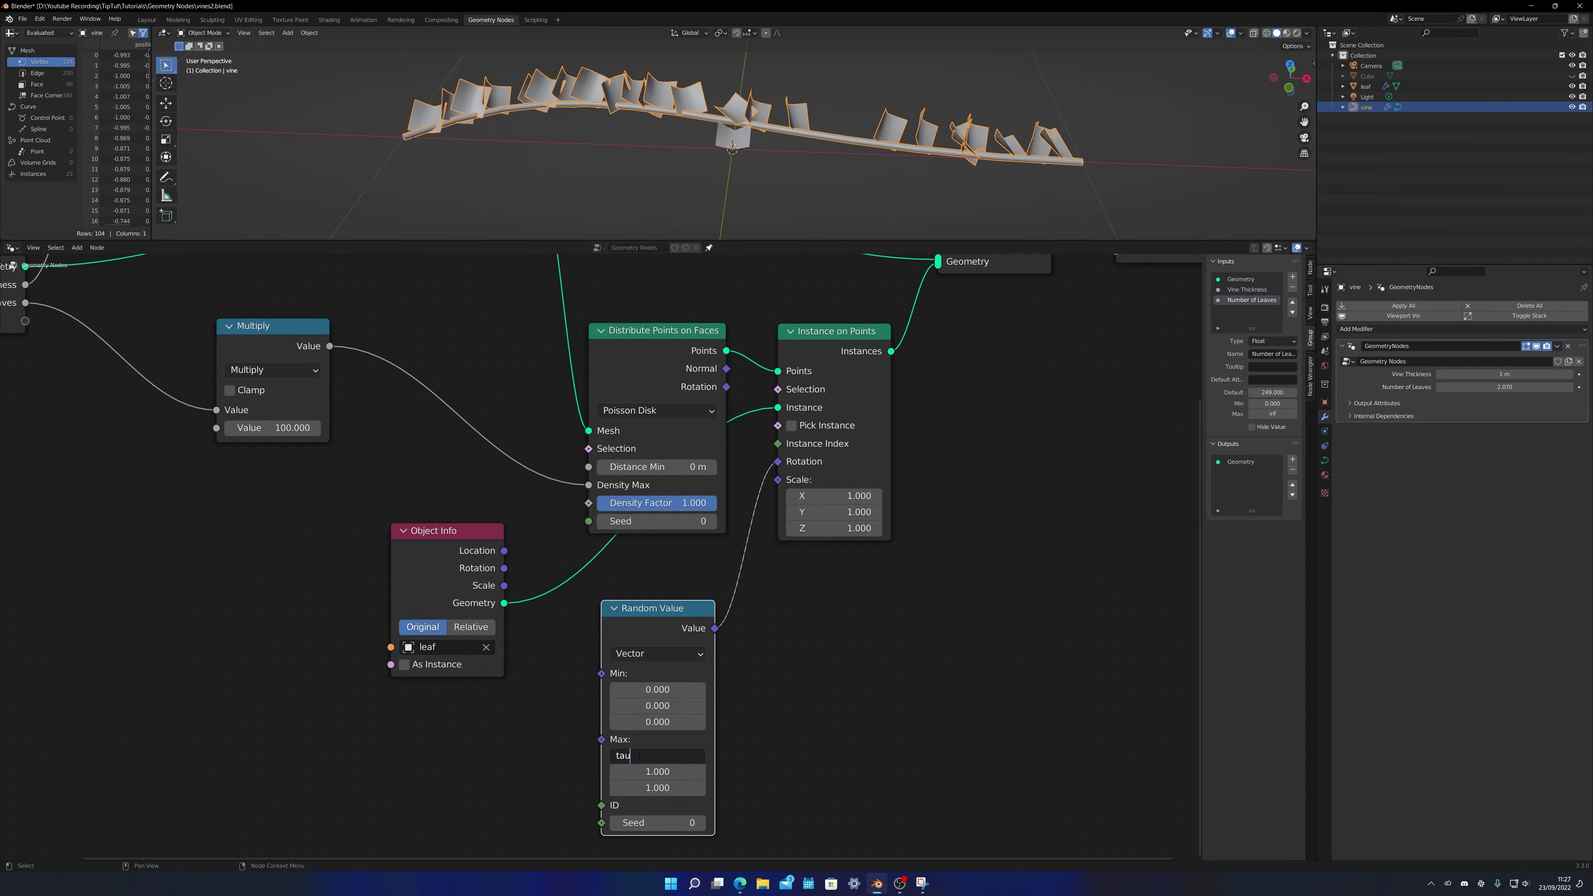
key("Tab")
type("tau")
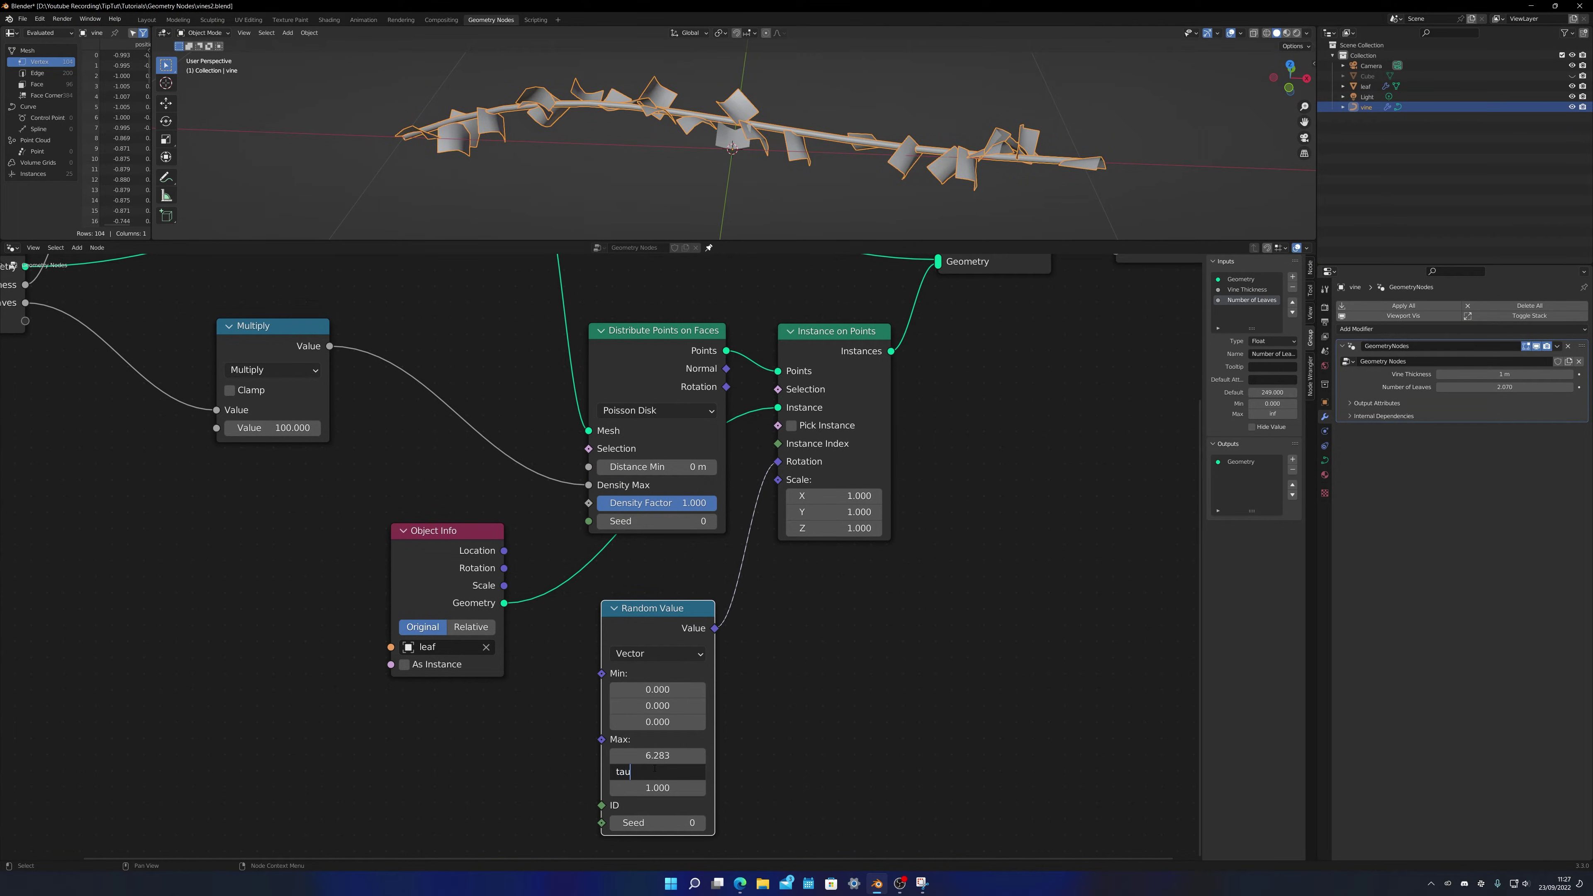
key("Tab")
type("tau")
key("Return")
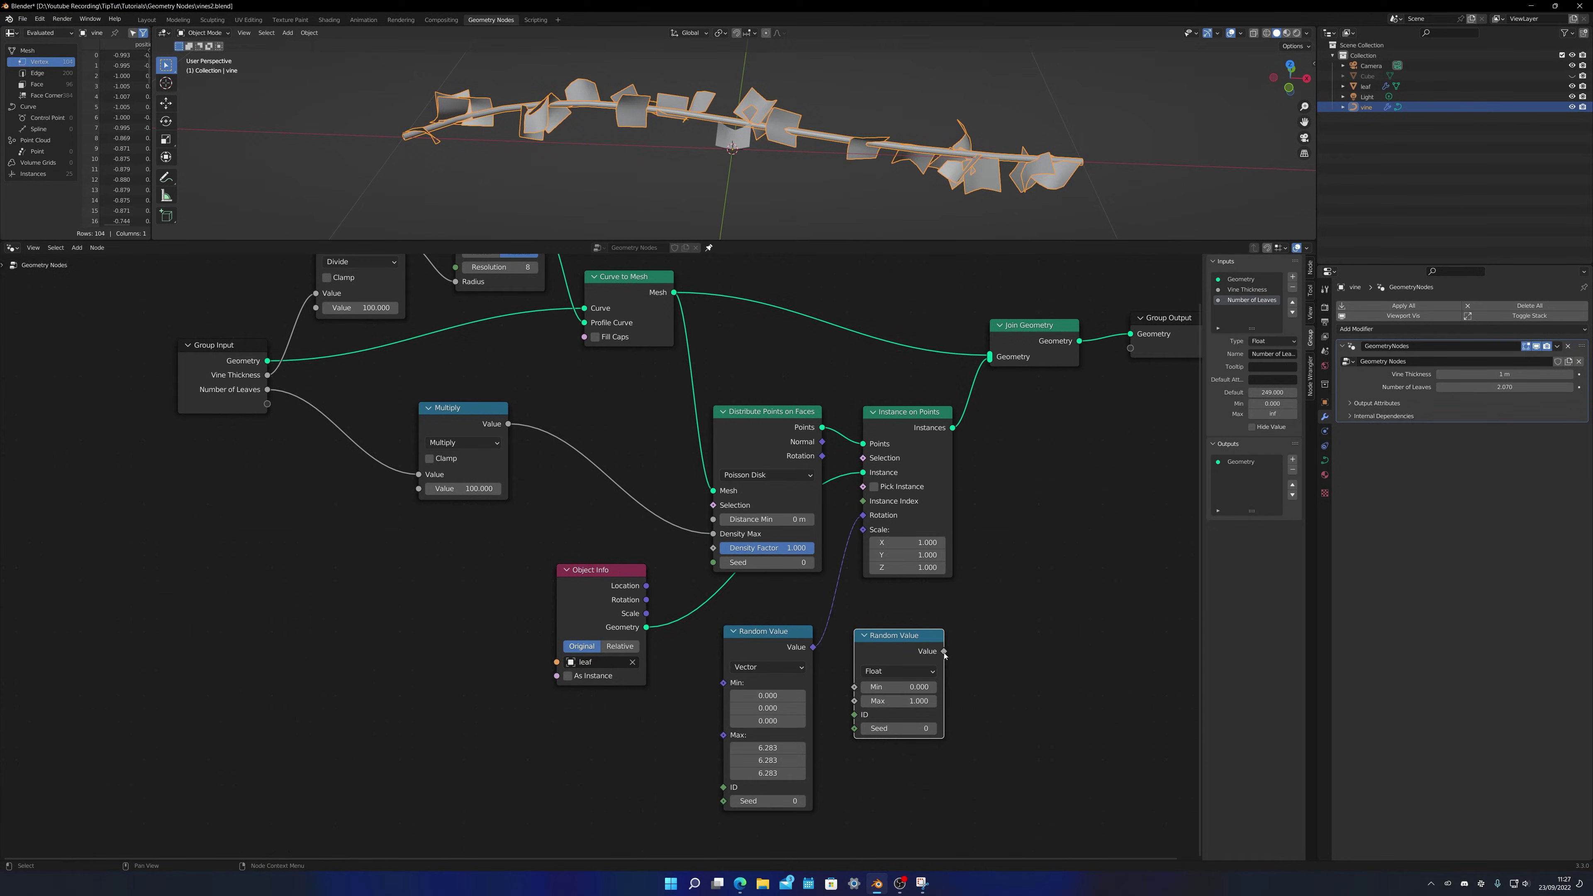
Connect the float Random Value node to the Scale of Instance on Points and set its minimum to 0.8
left_click_drag(944, 652, 863, 531)
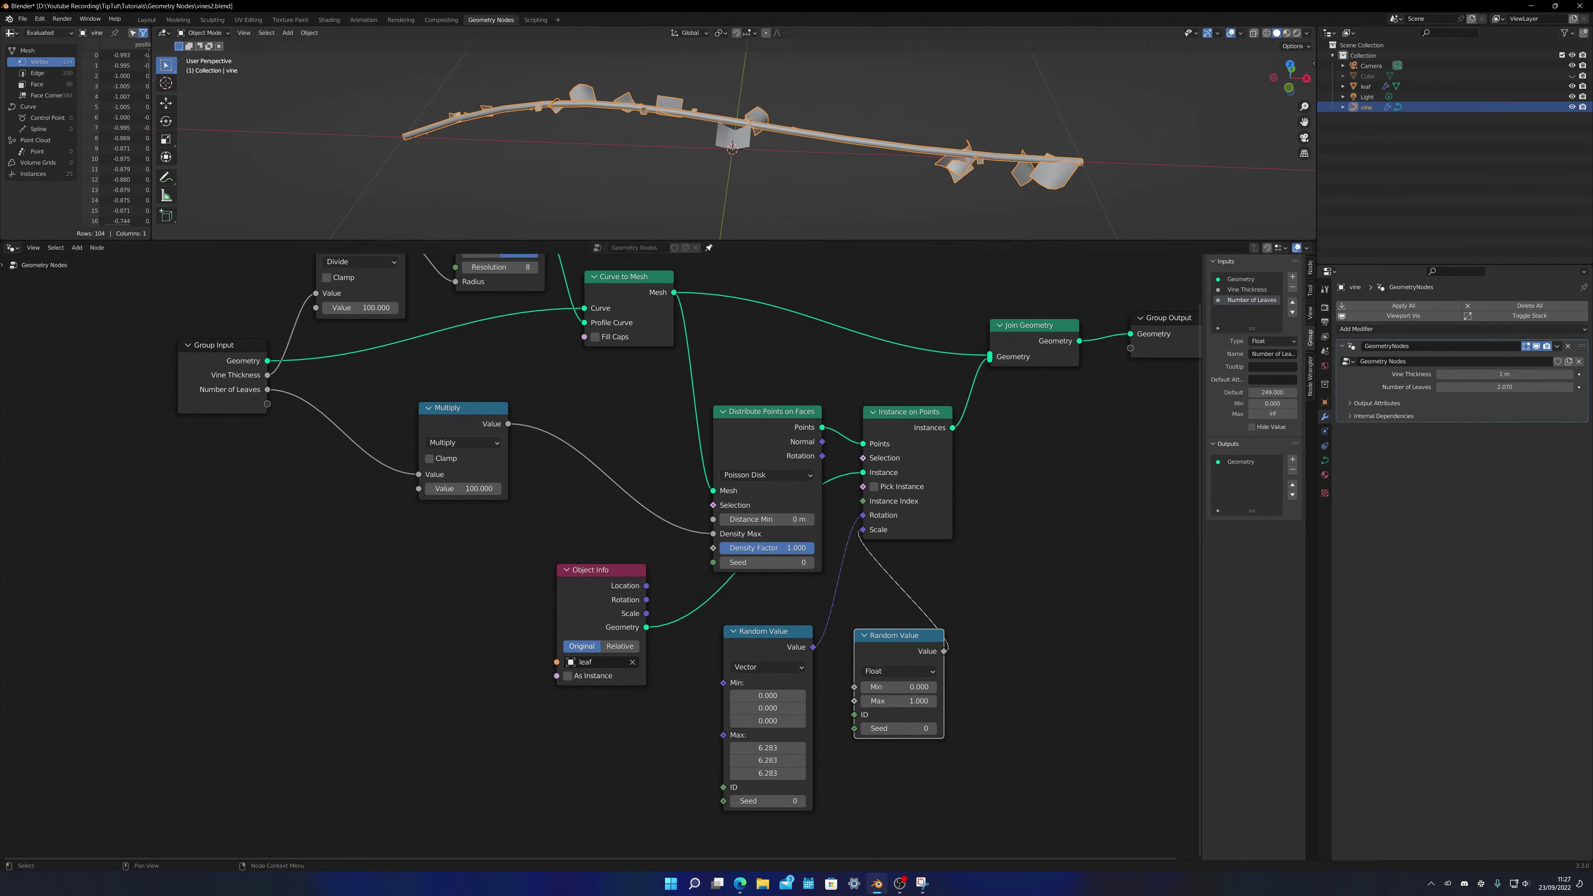
key("alt+Tab")
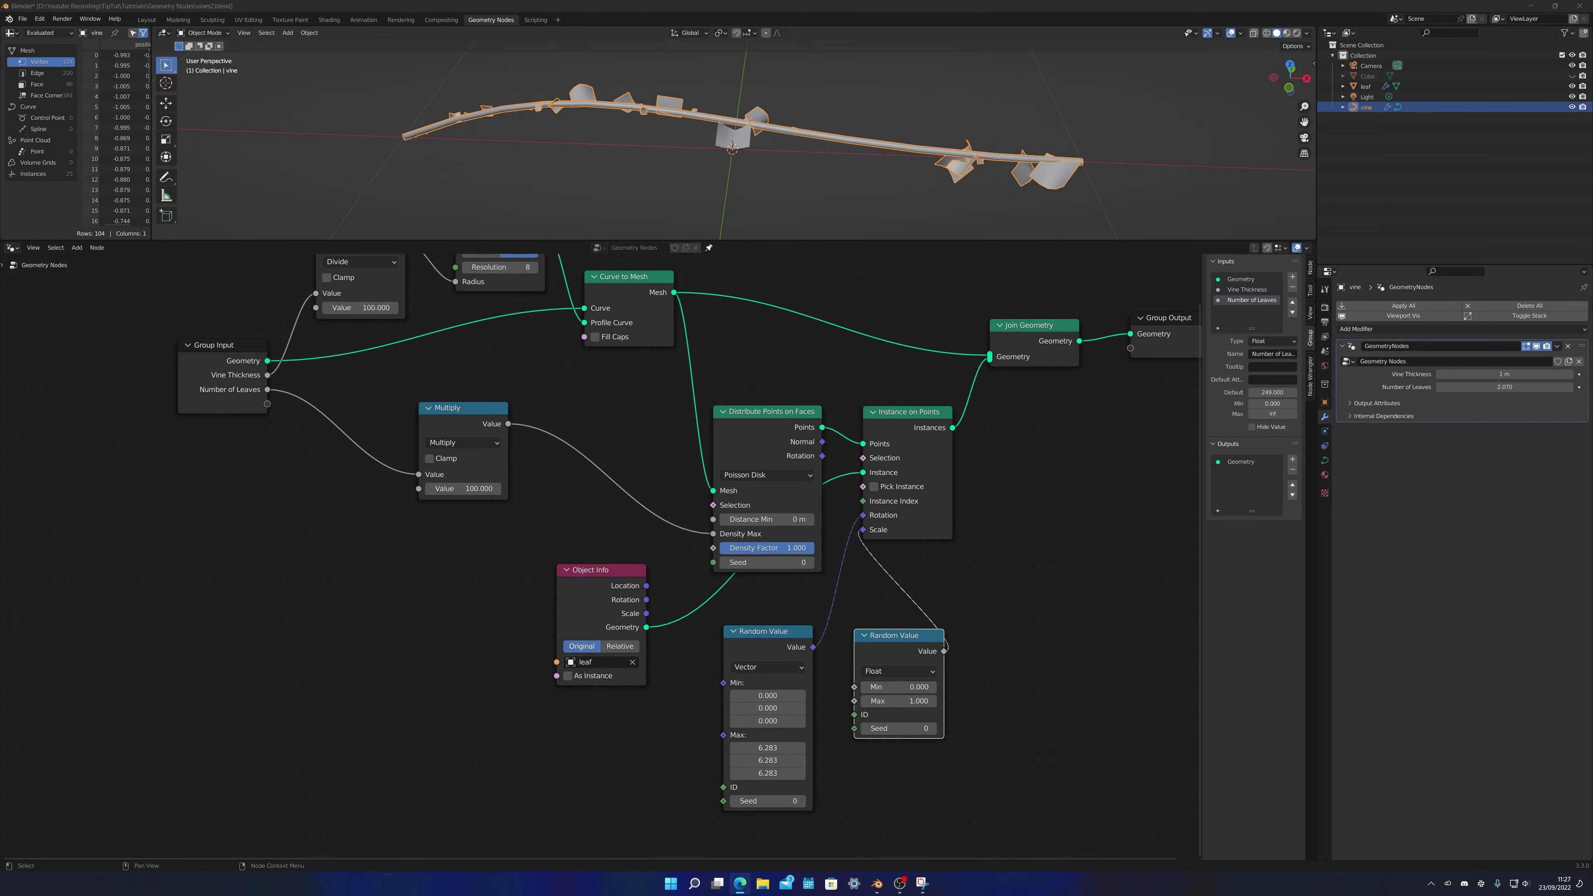
left_click(894, 687)
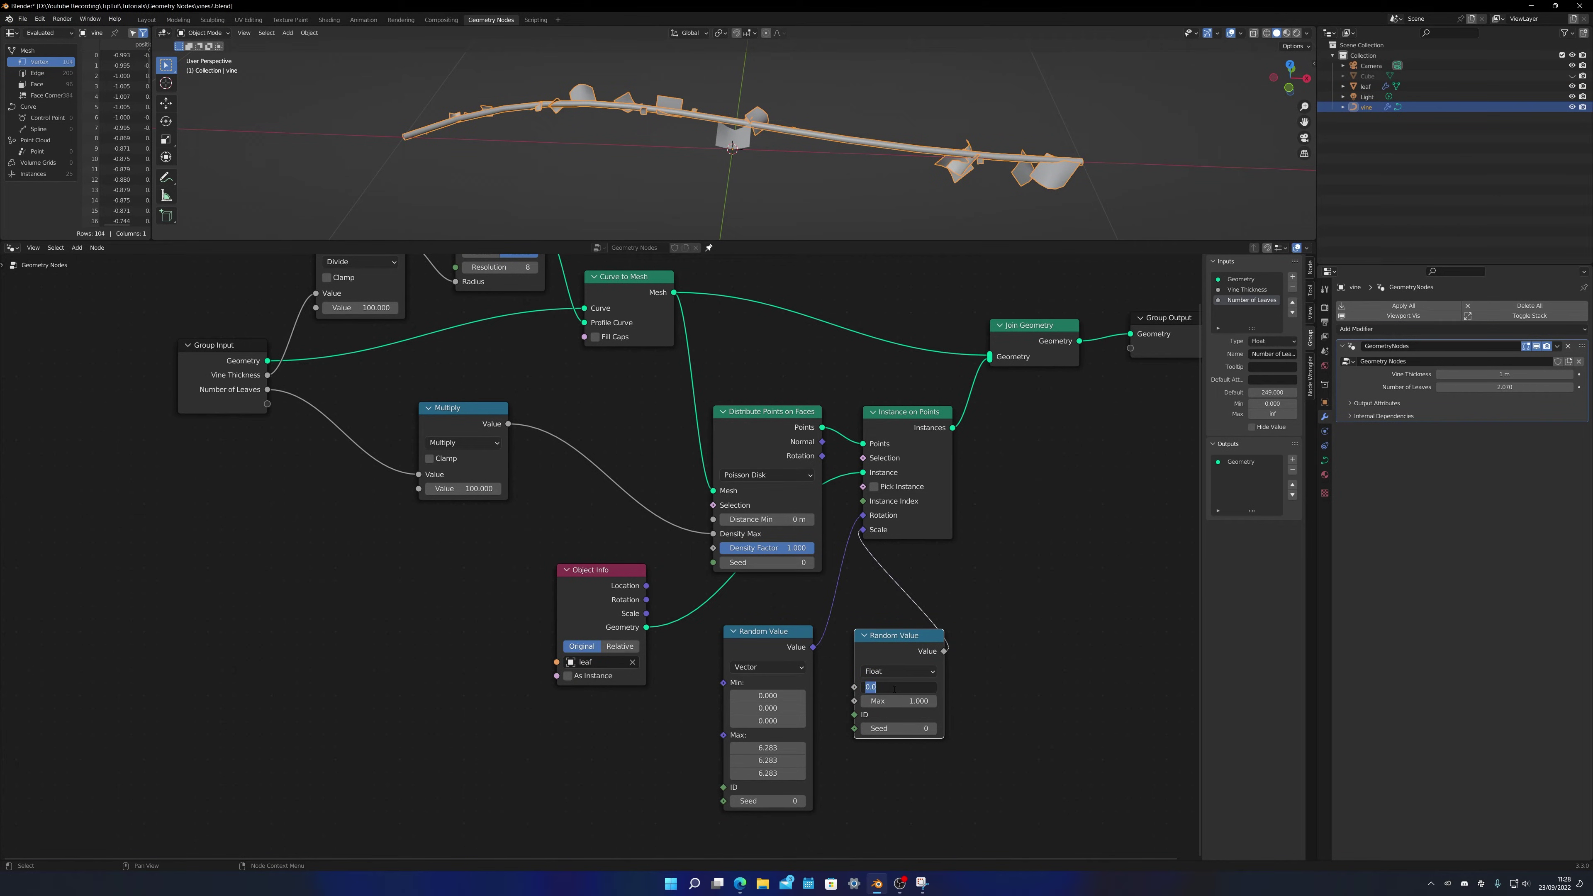
type(".8")
key("Return")
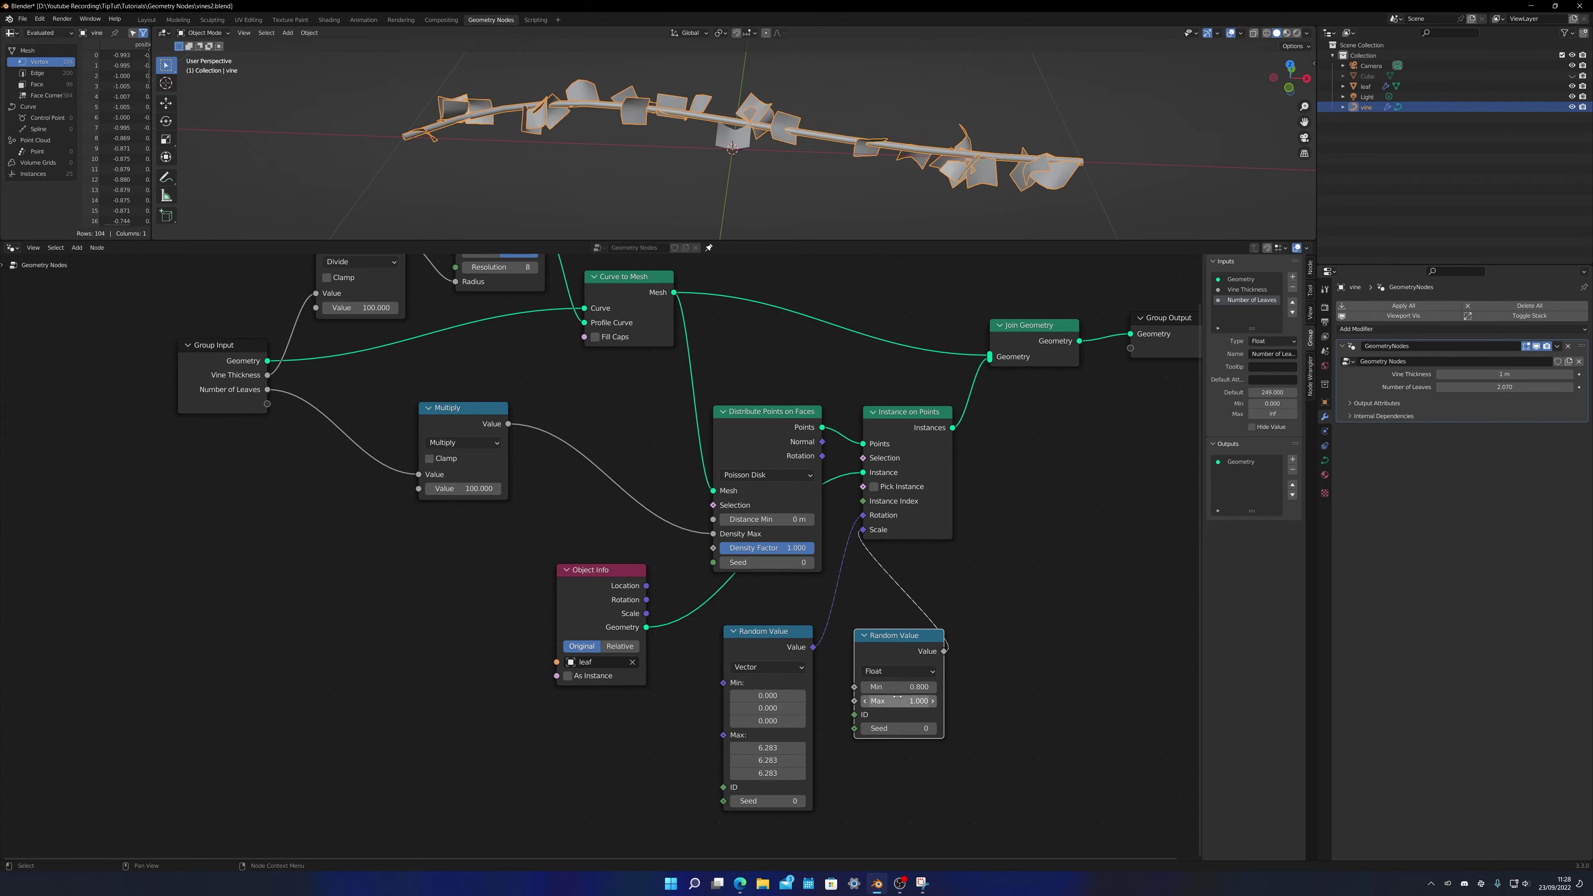
Set the float Random Value node's maximum to 1.2 and expose its minimum as a group input
left_click(898, 702)
type("1.2")
key("Return")
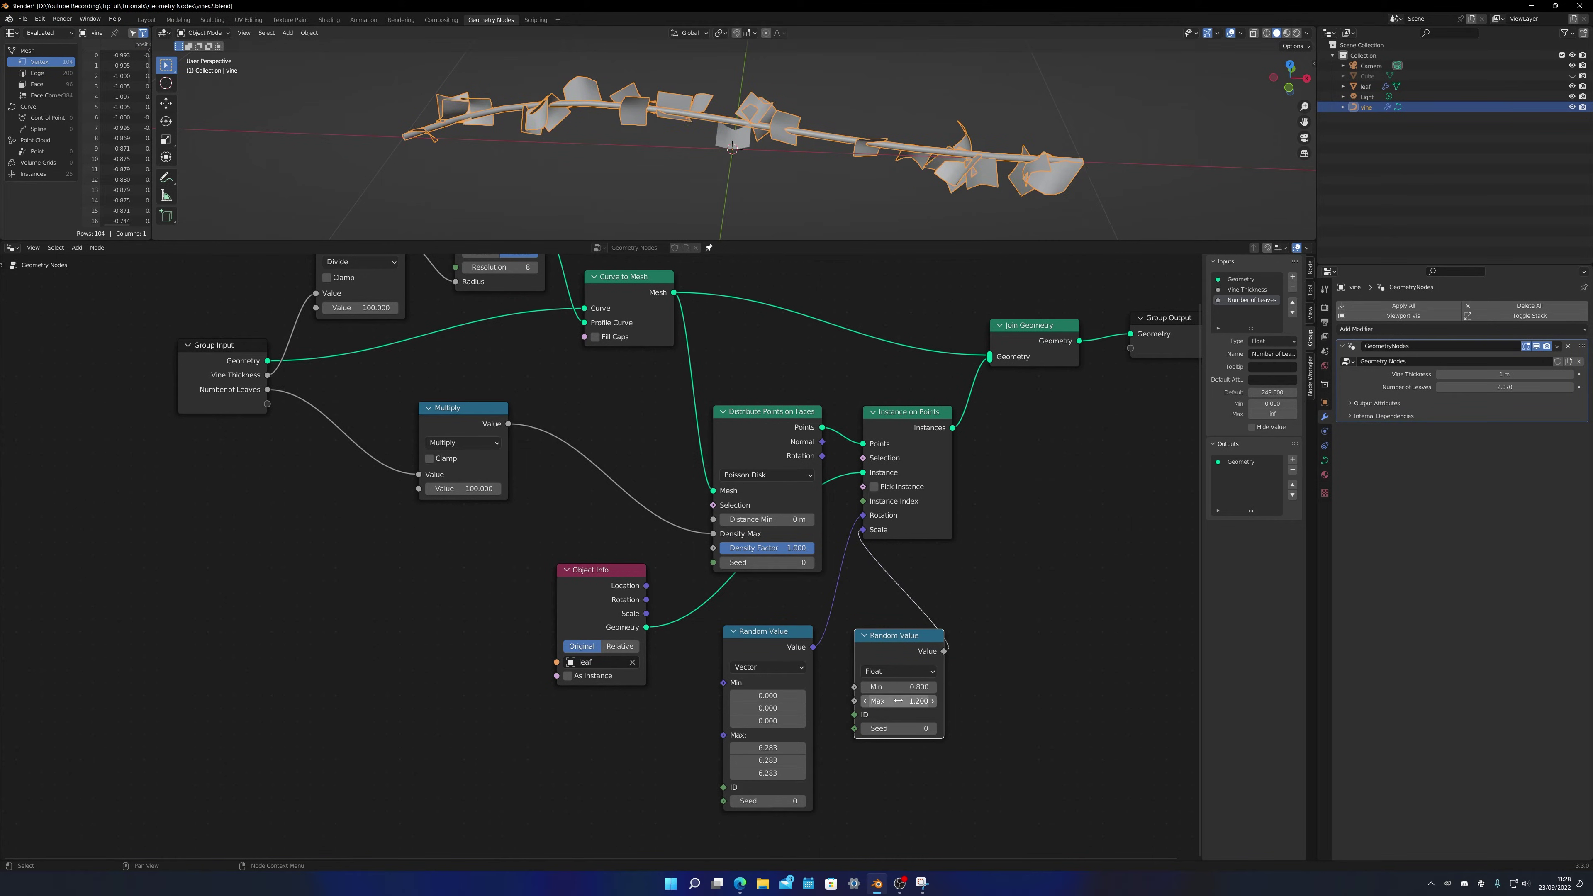
left_click_drag(854, 686, 269, 405)
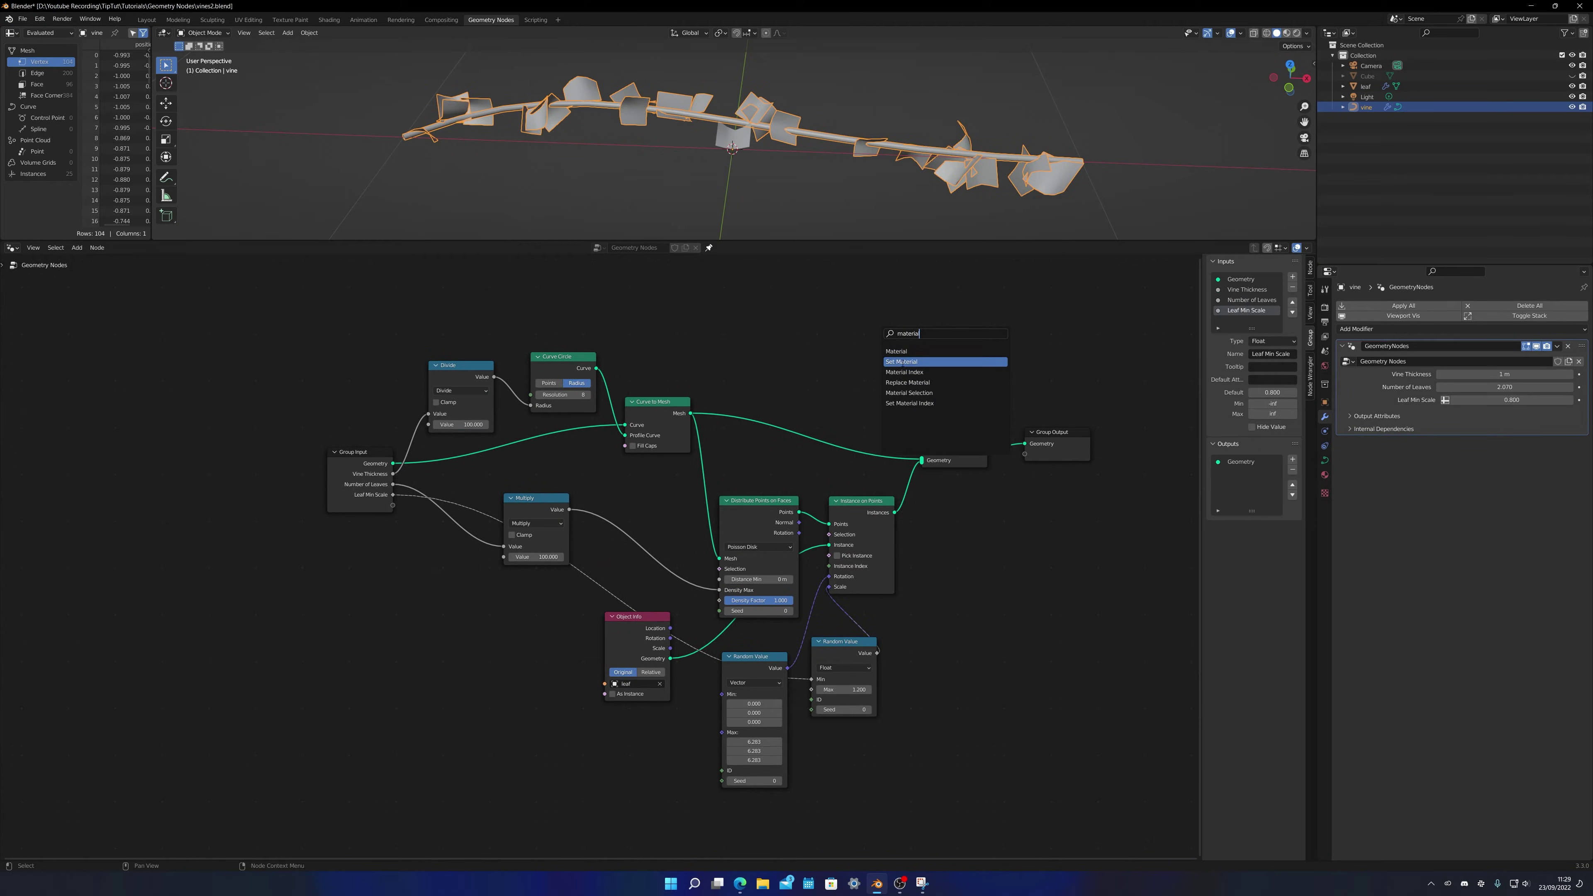
Insert a Set Material node on the link between Curve to Mesh and Join Geometry
left_click(903, 361)
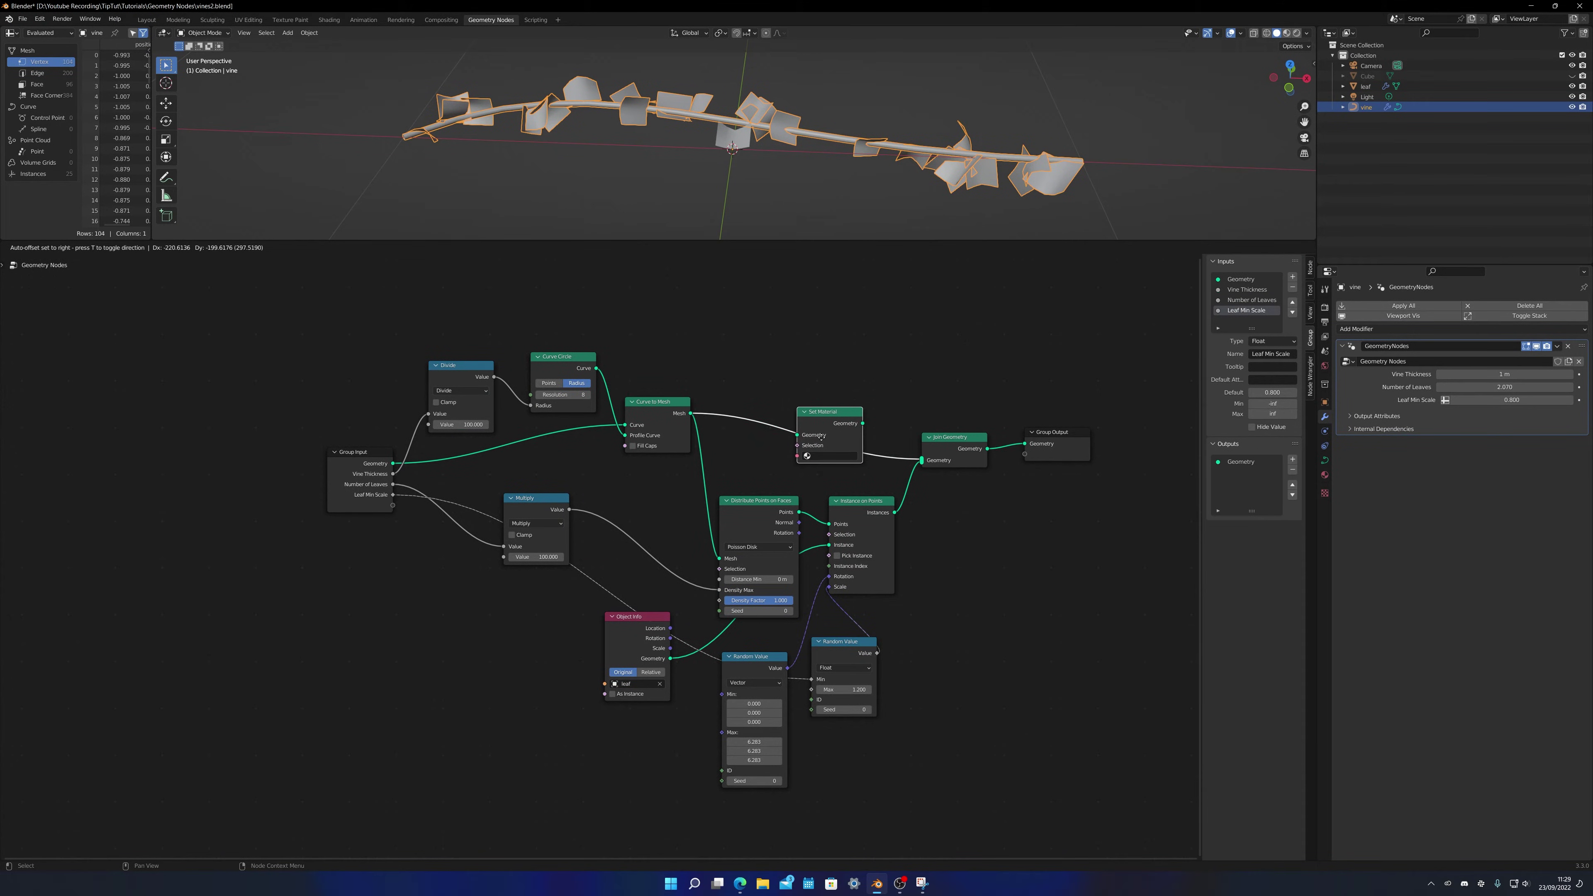
left_click(821, 438)
left_click_drag(823, 411, 817, 408)
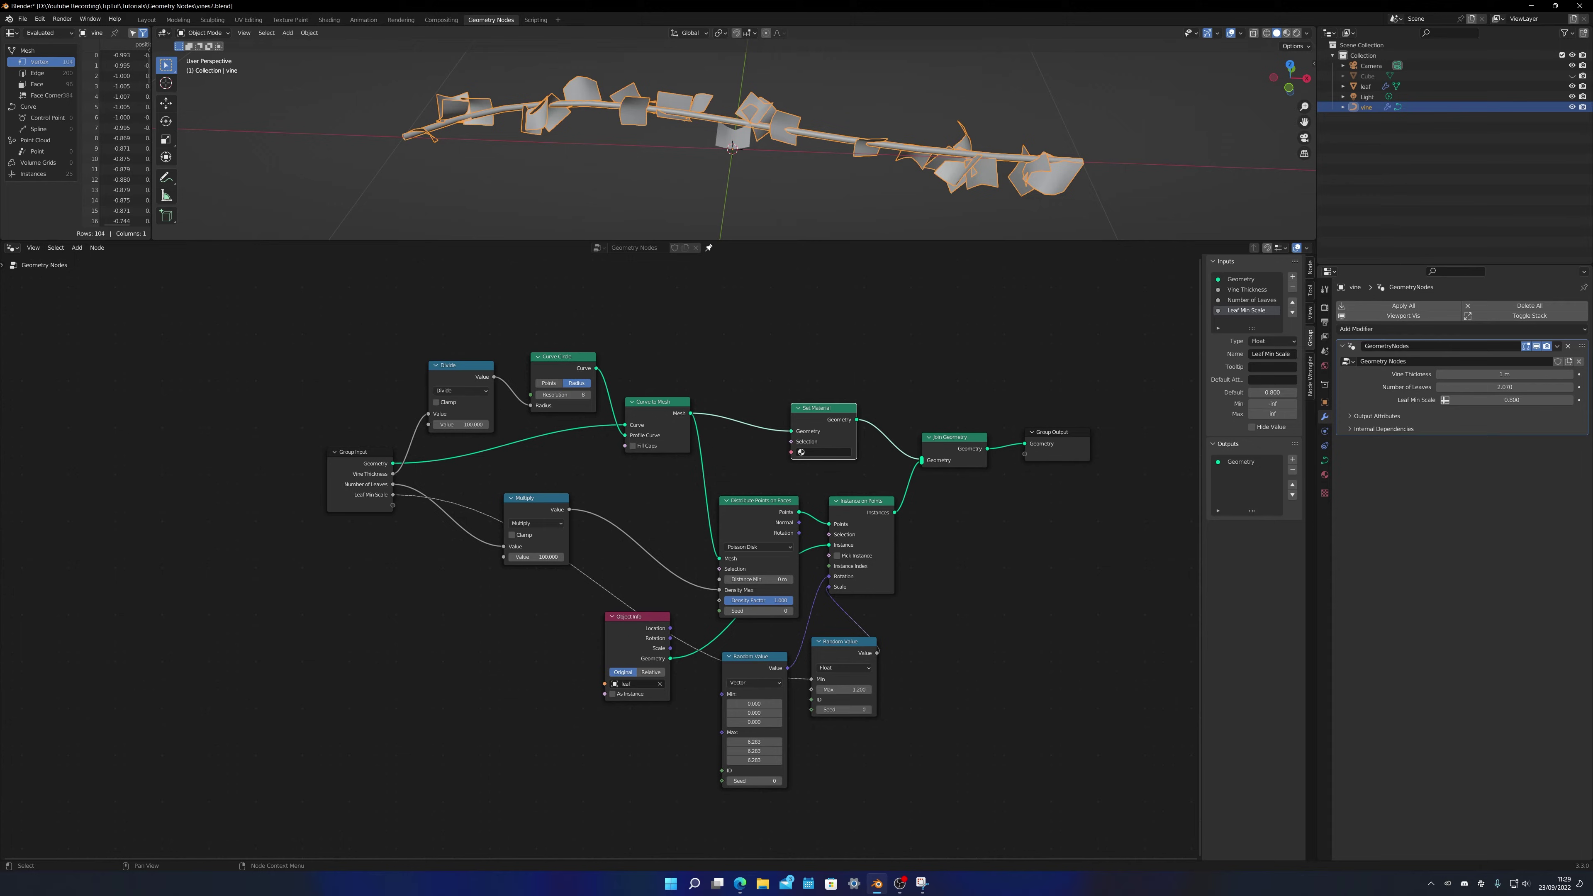
Change the base color of the vine's material to a dark brown in the Shading workspace
left_click(328, 20)
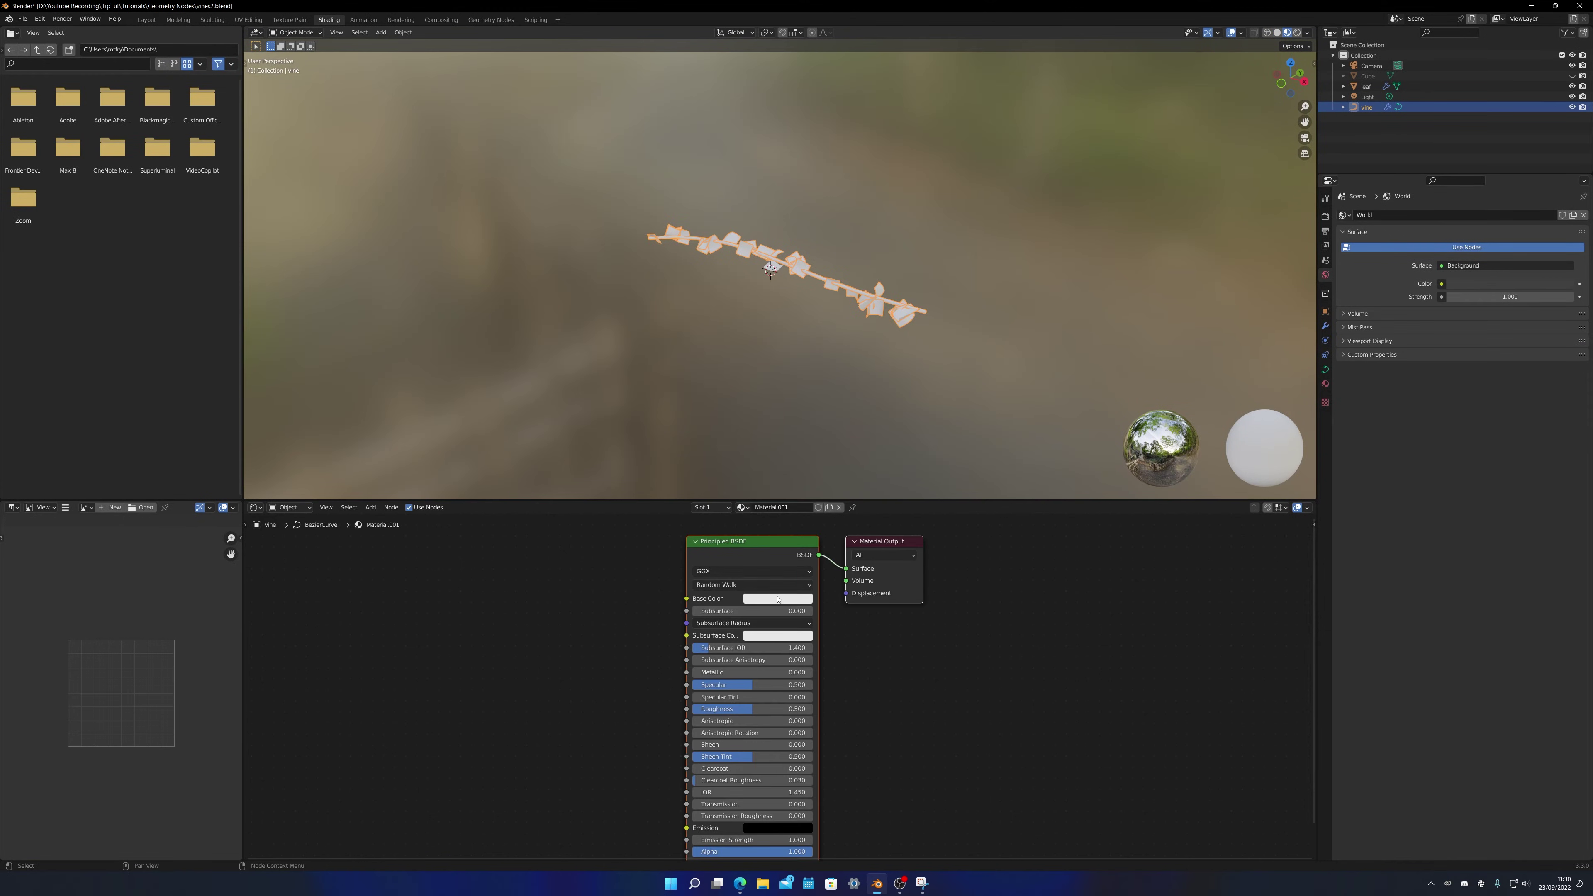
left_click(778, 598)
left_click_drag(835, 472, 838, 505)
left_click(776, 511)
Assign the vine material in the Set Material node of the Geometry Nodes tree, and show the viewport in material preview
left_click(491, 19)
left_click(828, 452)
left_click(823, 477)
left_click(1287, 33)
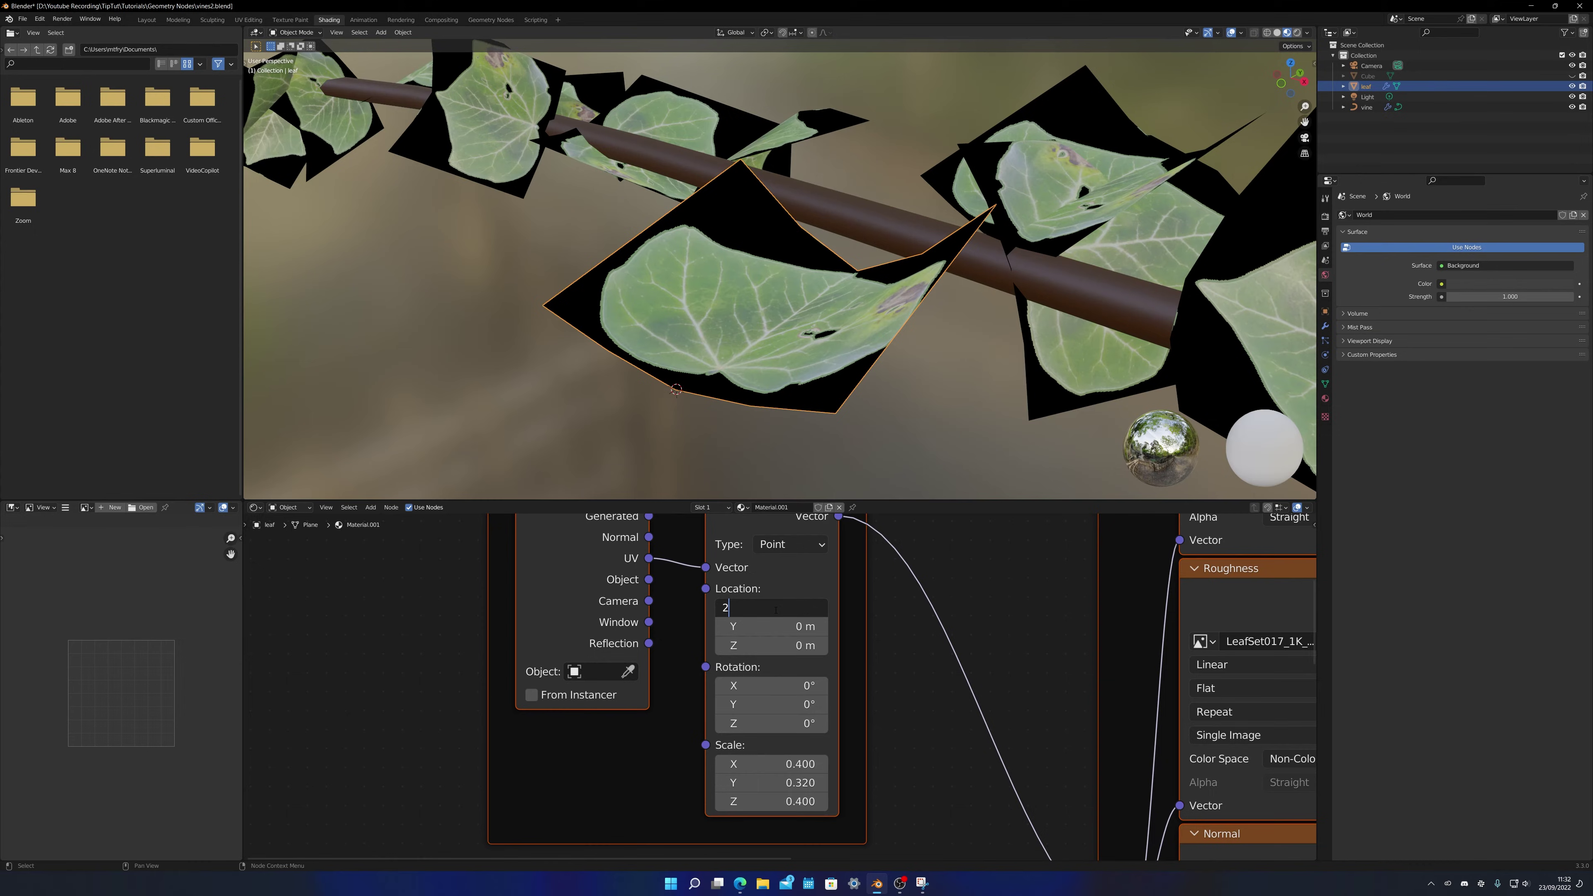
Set the X location of the leaf texture's Mapping node to 2.04 m
type("2.04")
key("Return")
Unhide the cube in the viewport
middle_click_drag(777, 465, 730, 430)
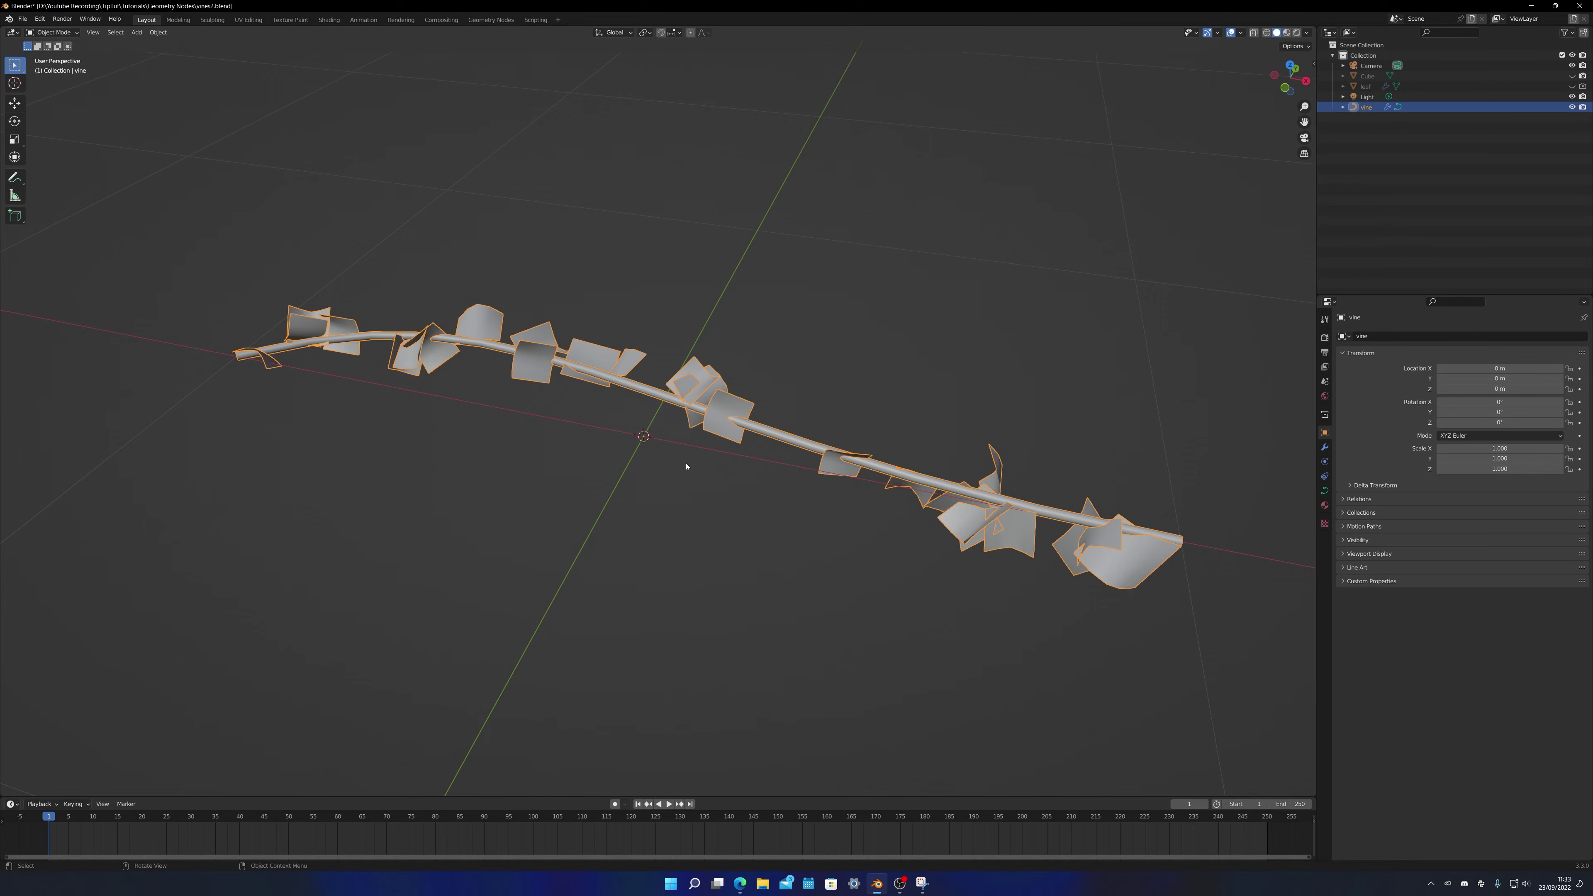
scroll(687, 466, "down", 4)
left_click(1572, 75)
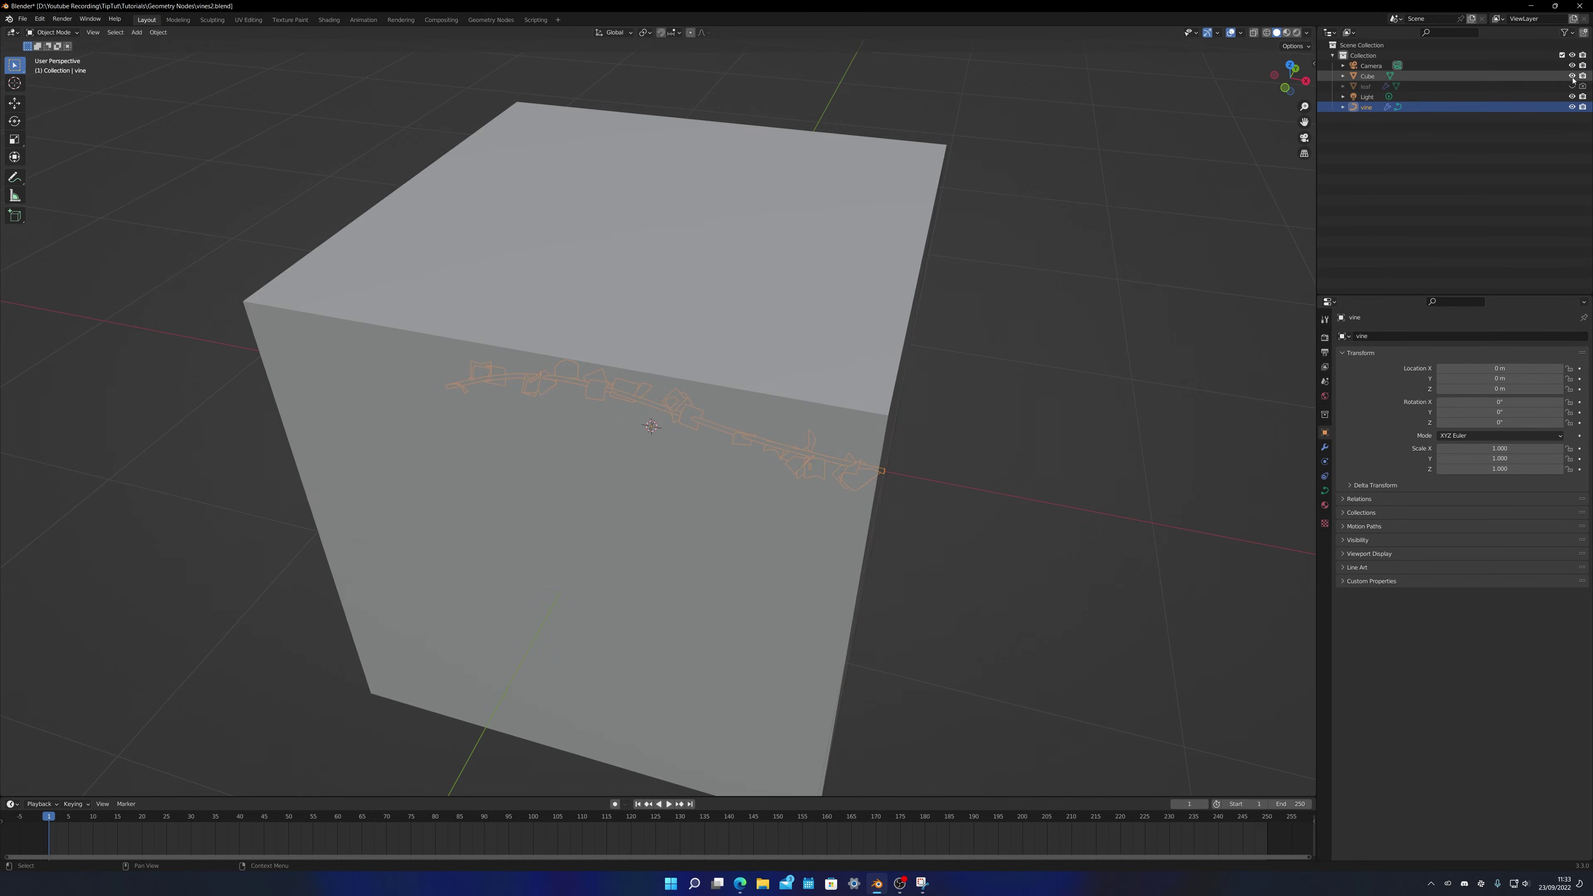
Delete all existing vertices of the vine curve in Edit Mode
scroll(734, 452, "down", 3)
middle_click_drag(708, 440, 734, 452)
key("Tab")
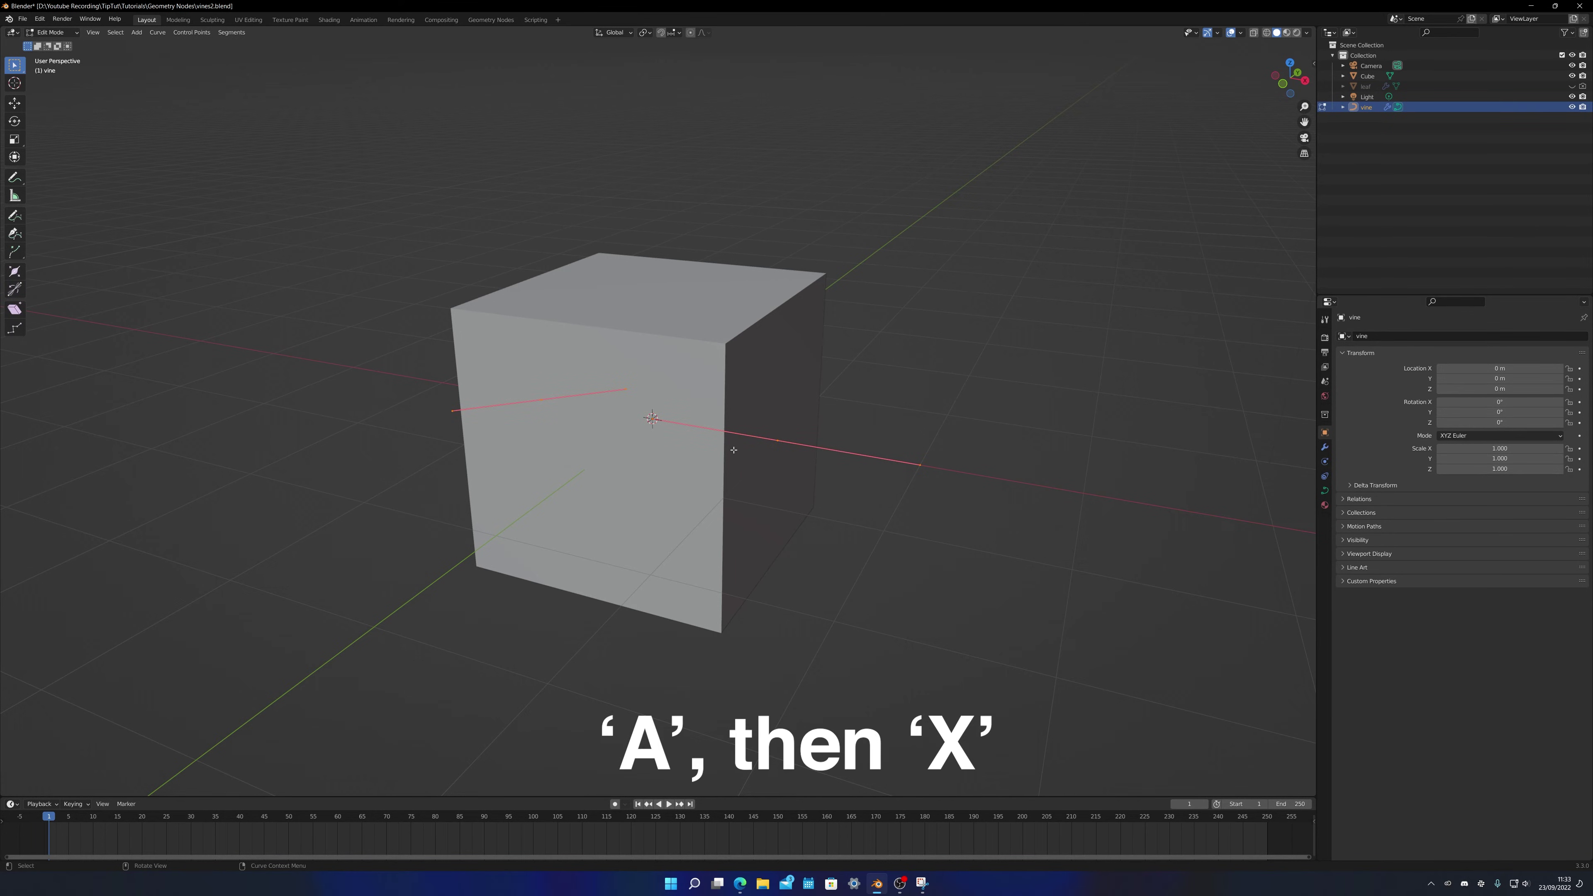
key("x")
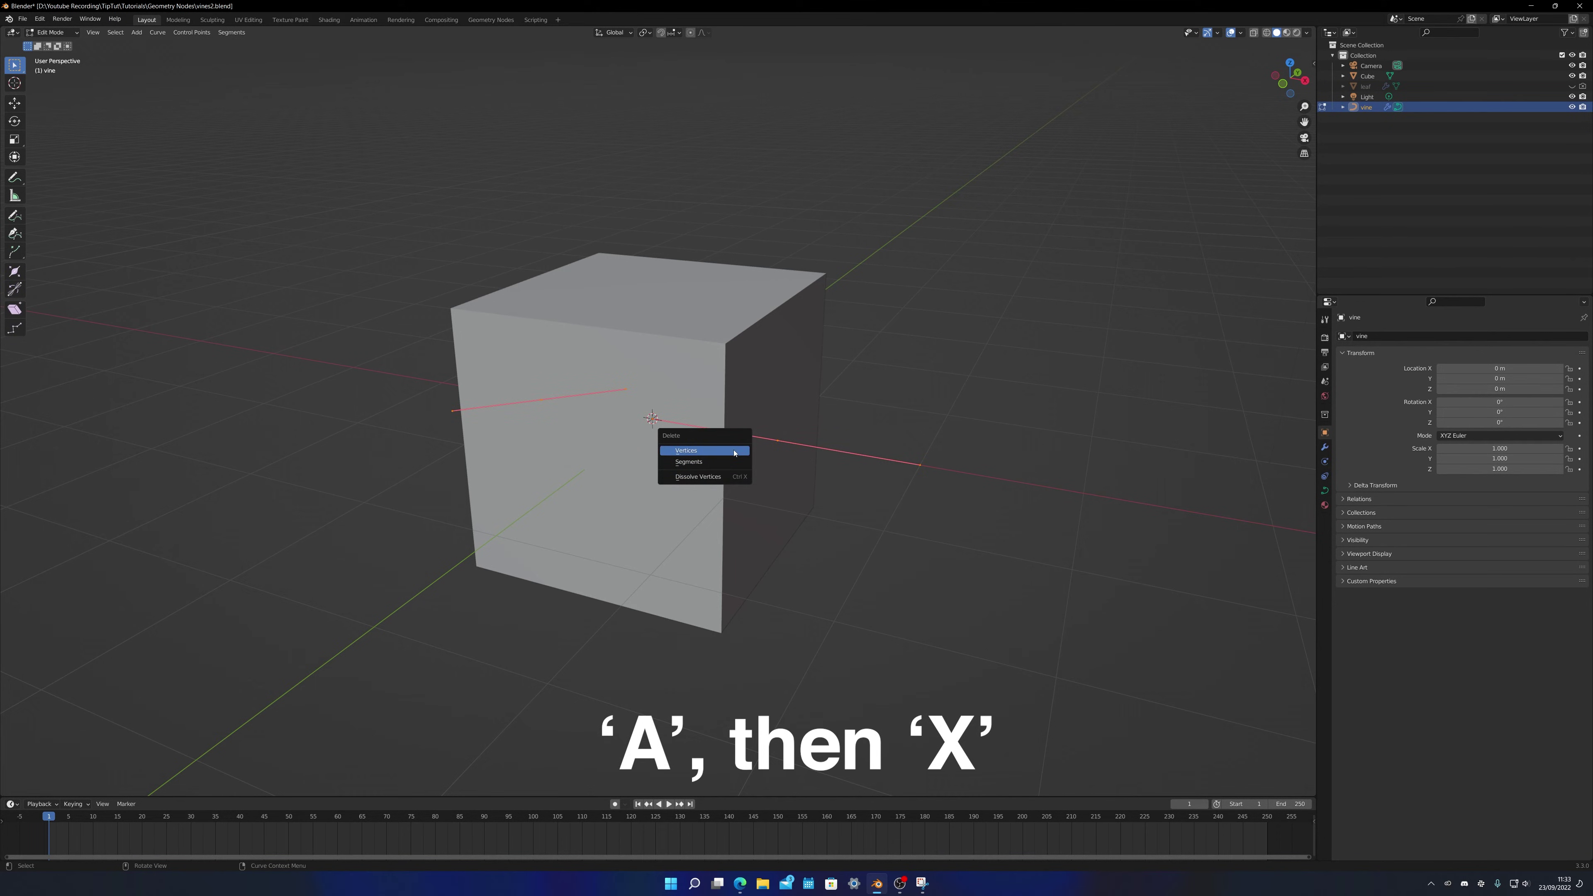
left_click(734, 451)
Set the curve Draw tool's depth to Surface and draw freehand vine strokes over the cube's faces
key("n")
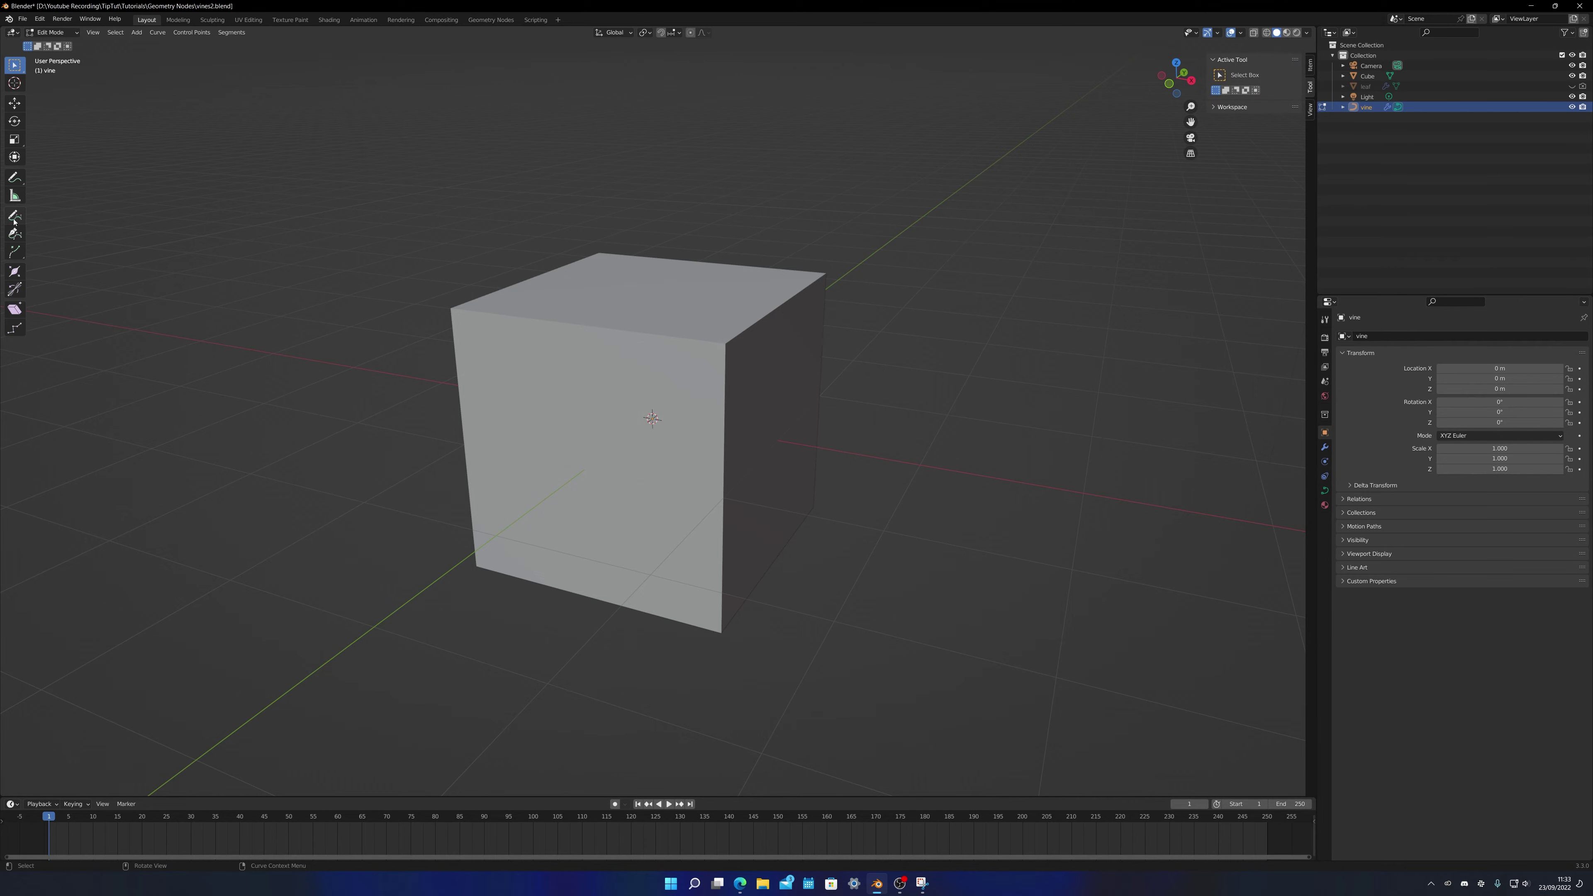
left_click(13, 217)
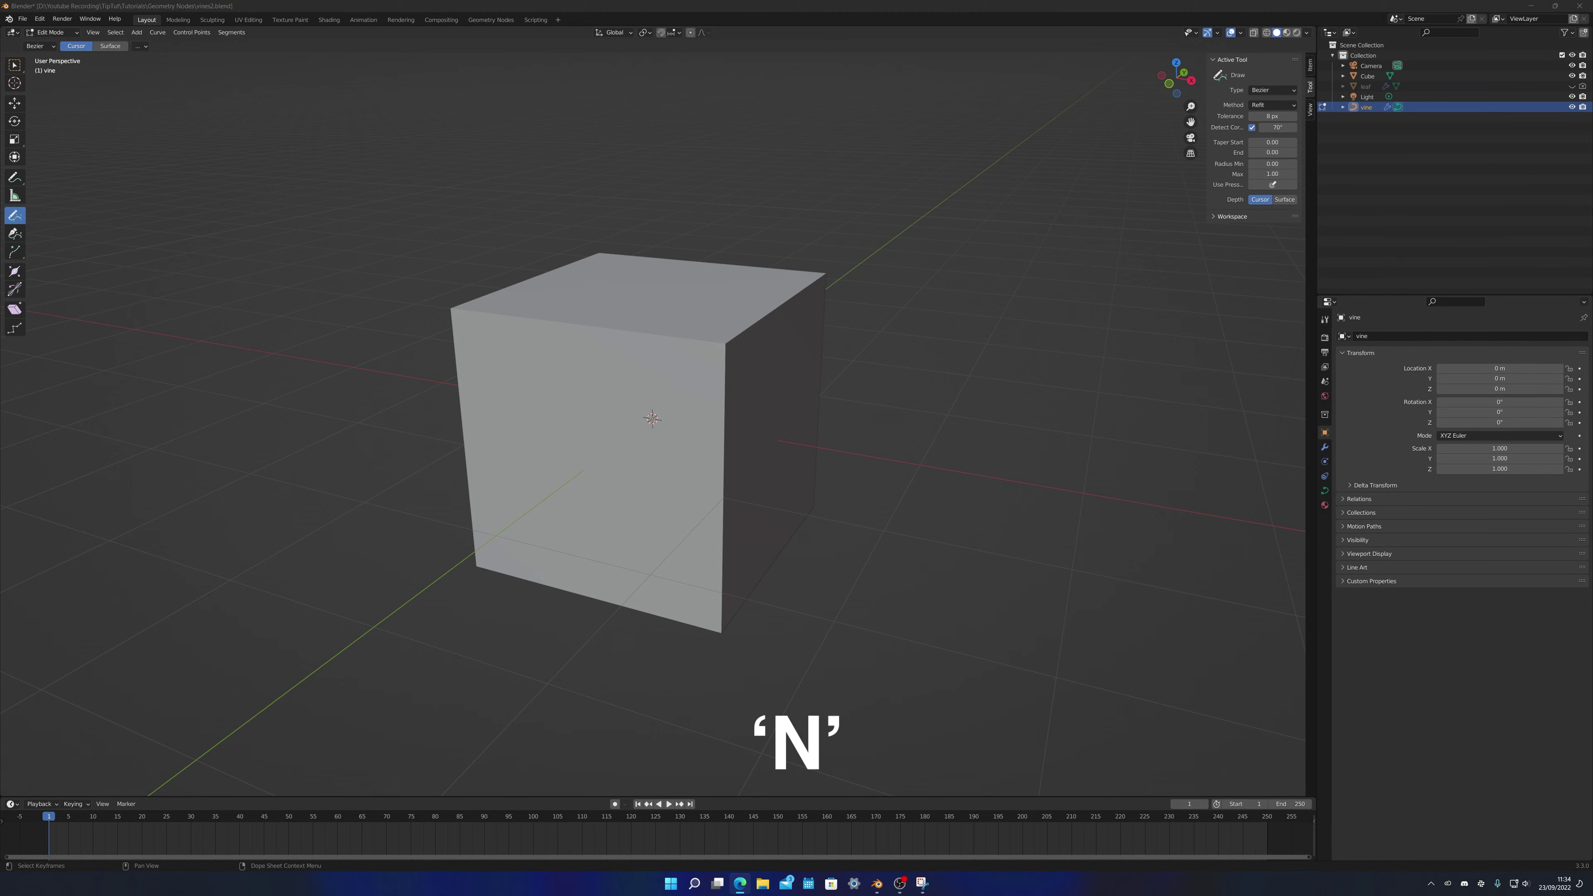
left_click(1284, 200)
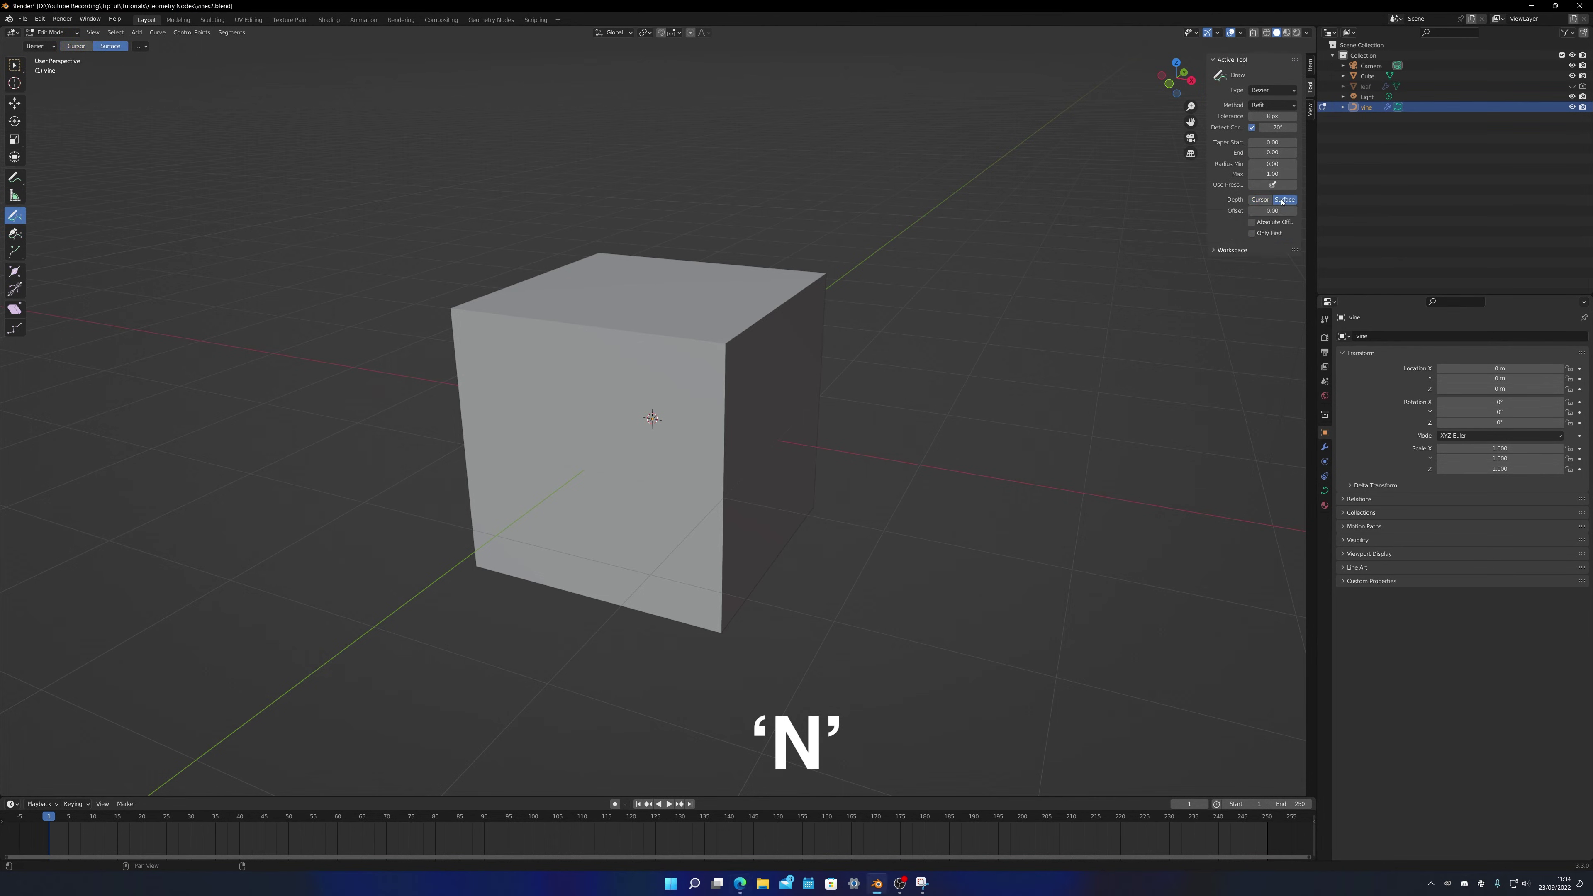
left_click_drag(606, 478, 700, 279)
left_click_drag(575, 271, 576, 270)
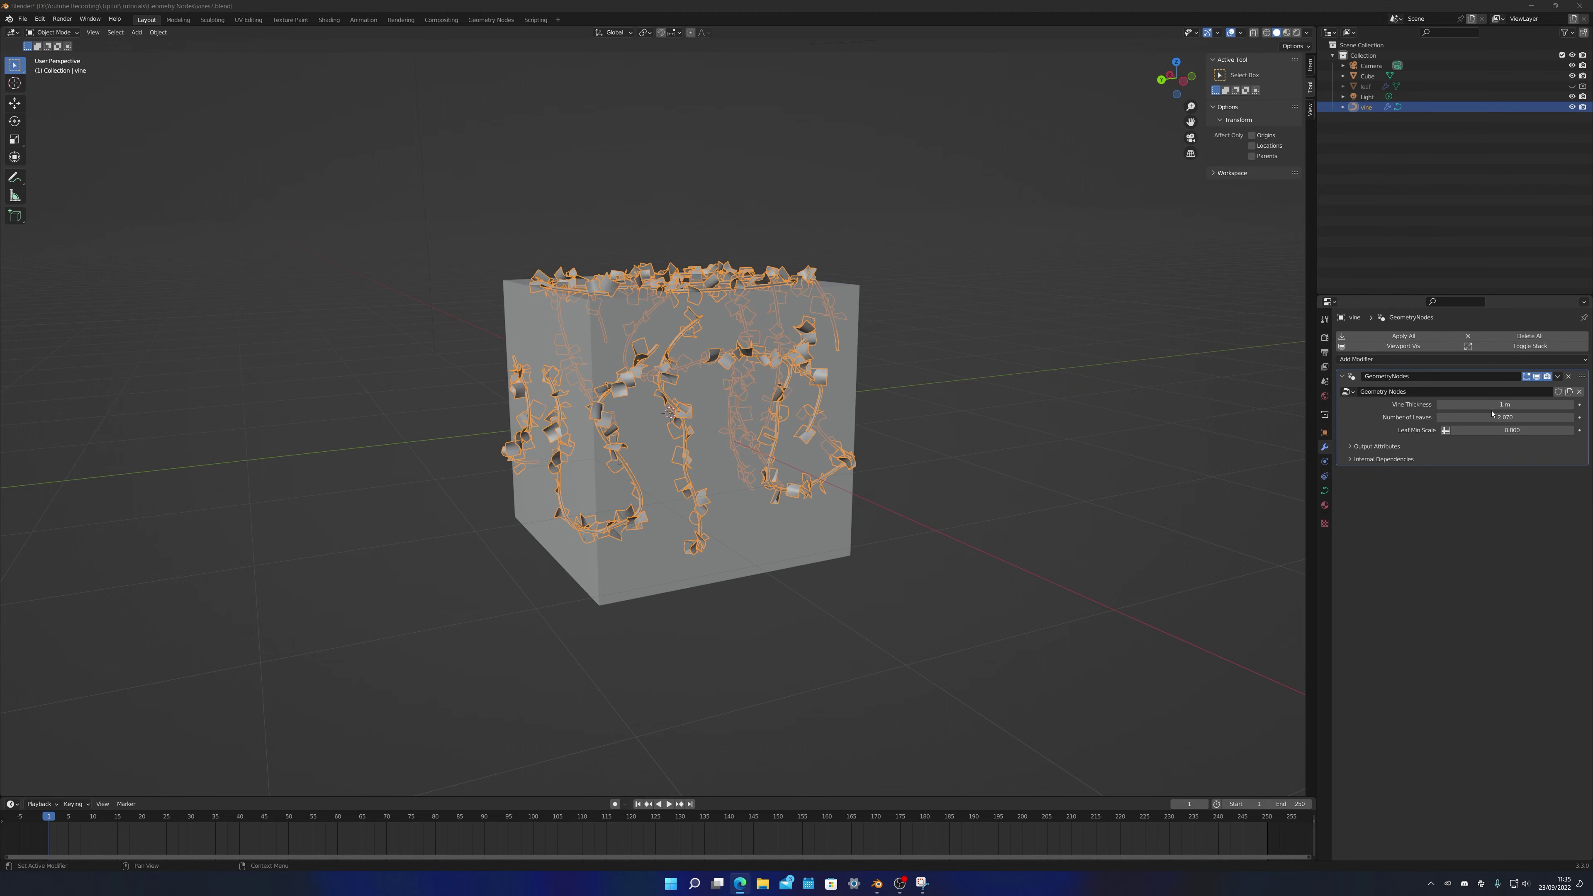
Increase the vine's Vine Thickness in the Geometry Nodes modifier and change the viewport shading mode
left_click_drag(1492, 405, 1521, 405)
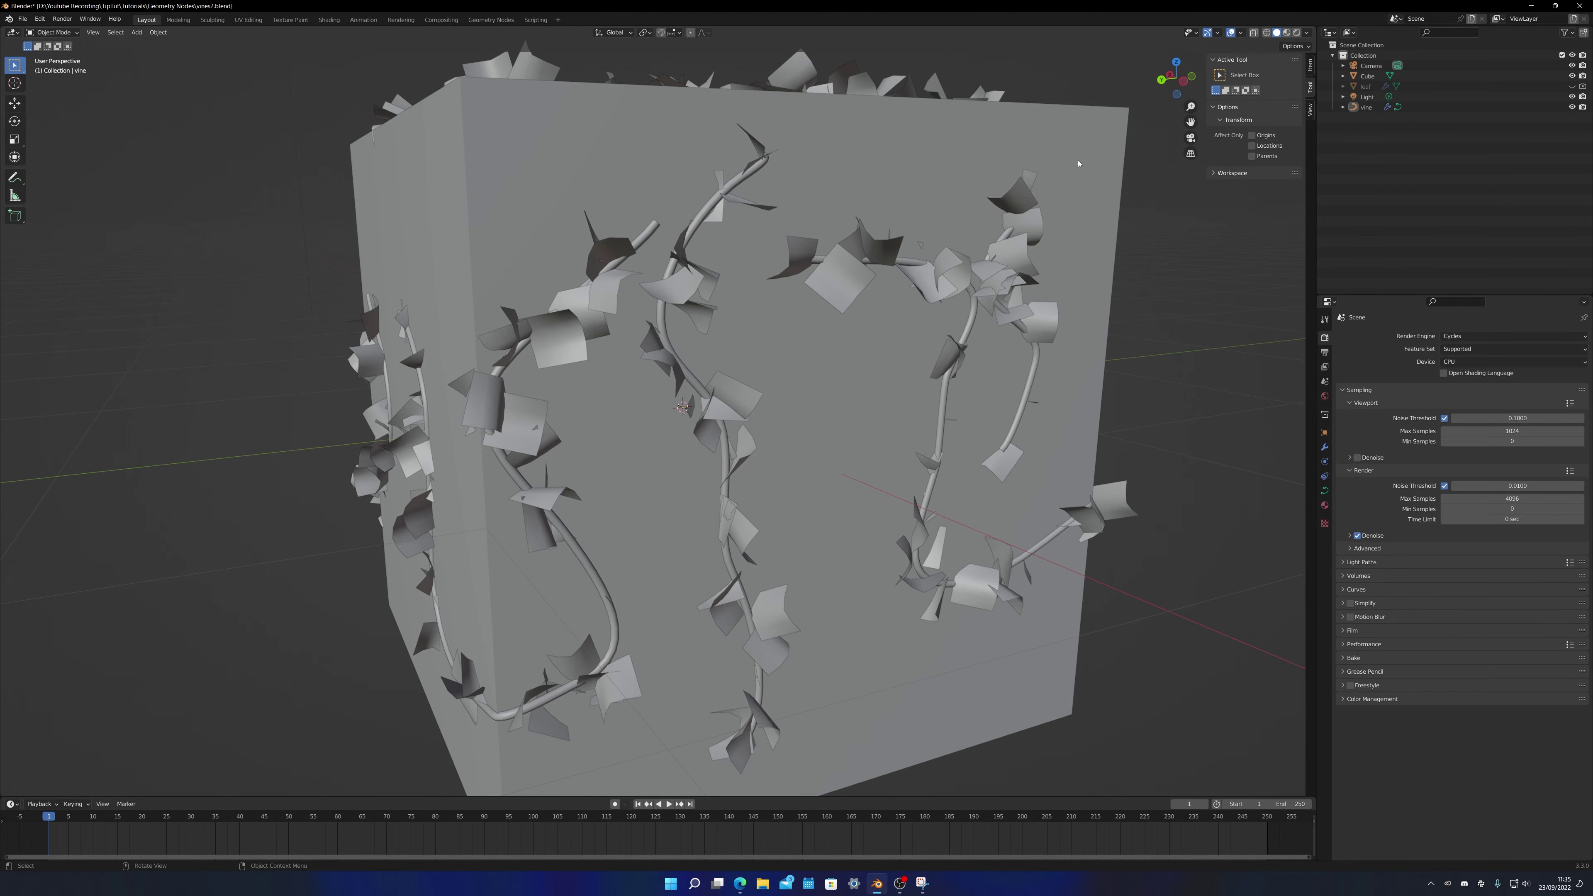
key("z")
left_click(715, 459)
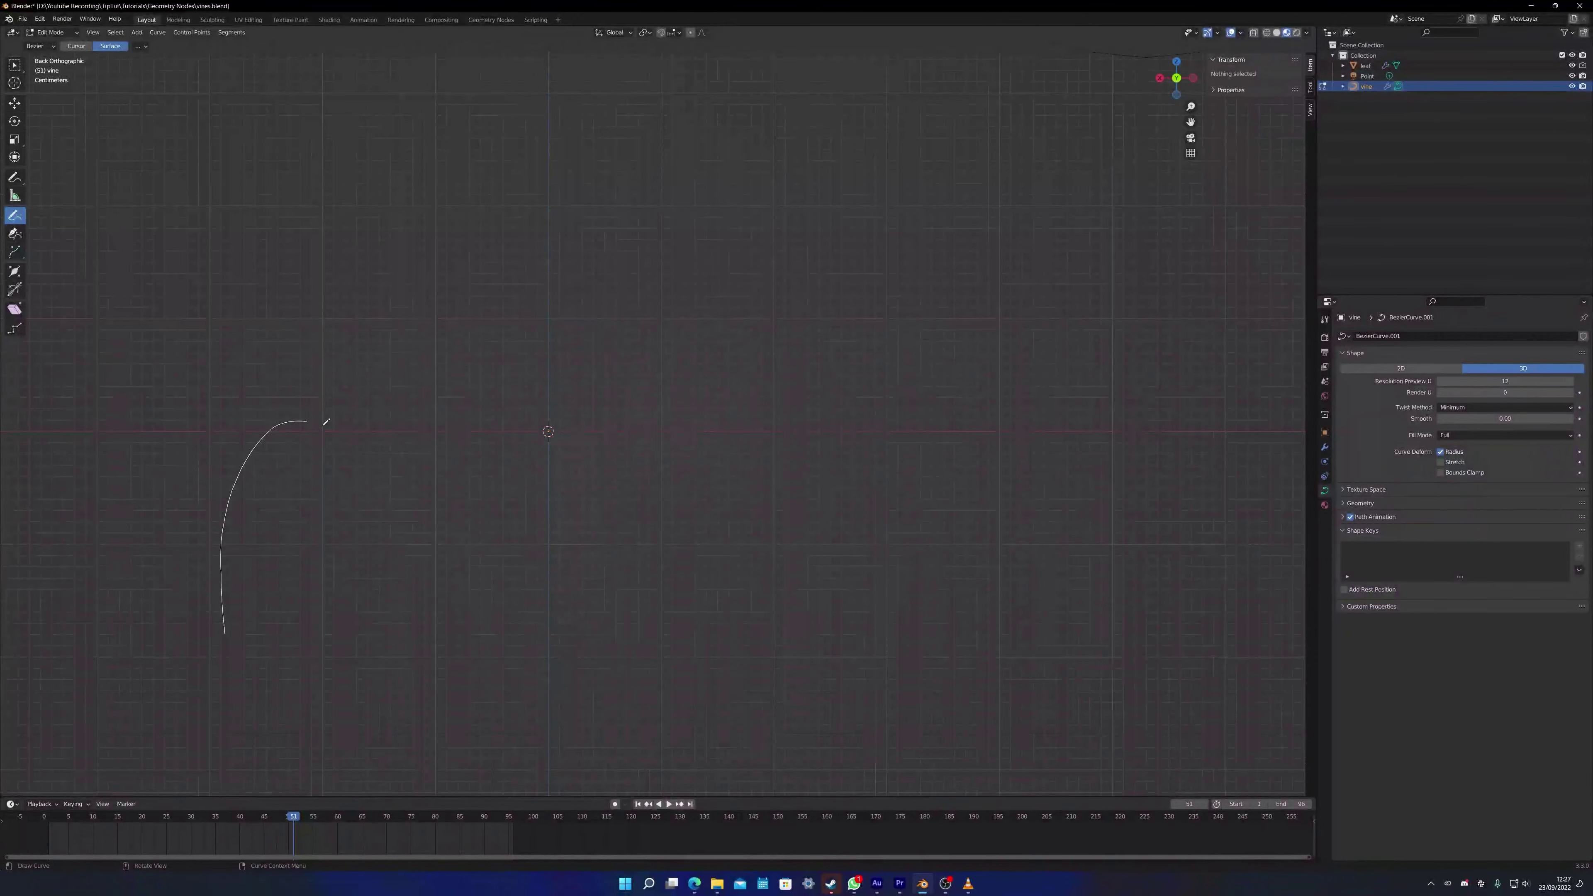
Draw a long winding vine curve across the back orthographic view and display it in rendered shading
mouse_move(327, 420)
left_mouse_down()
mouse_move(854, 448)
mouse_move(1140, 279)
left_mouse_up()
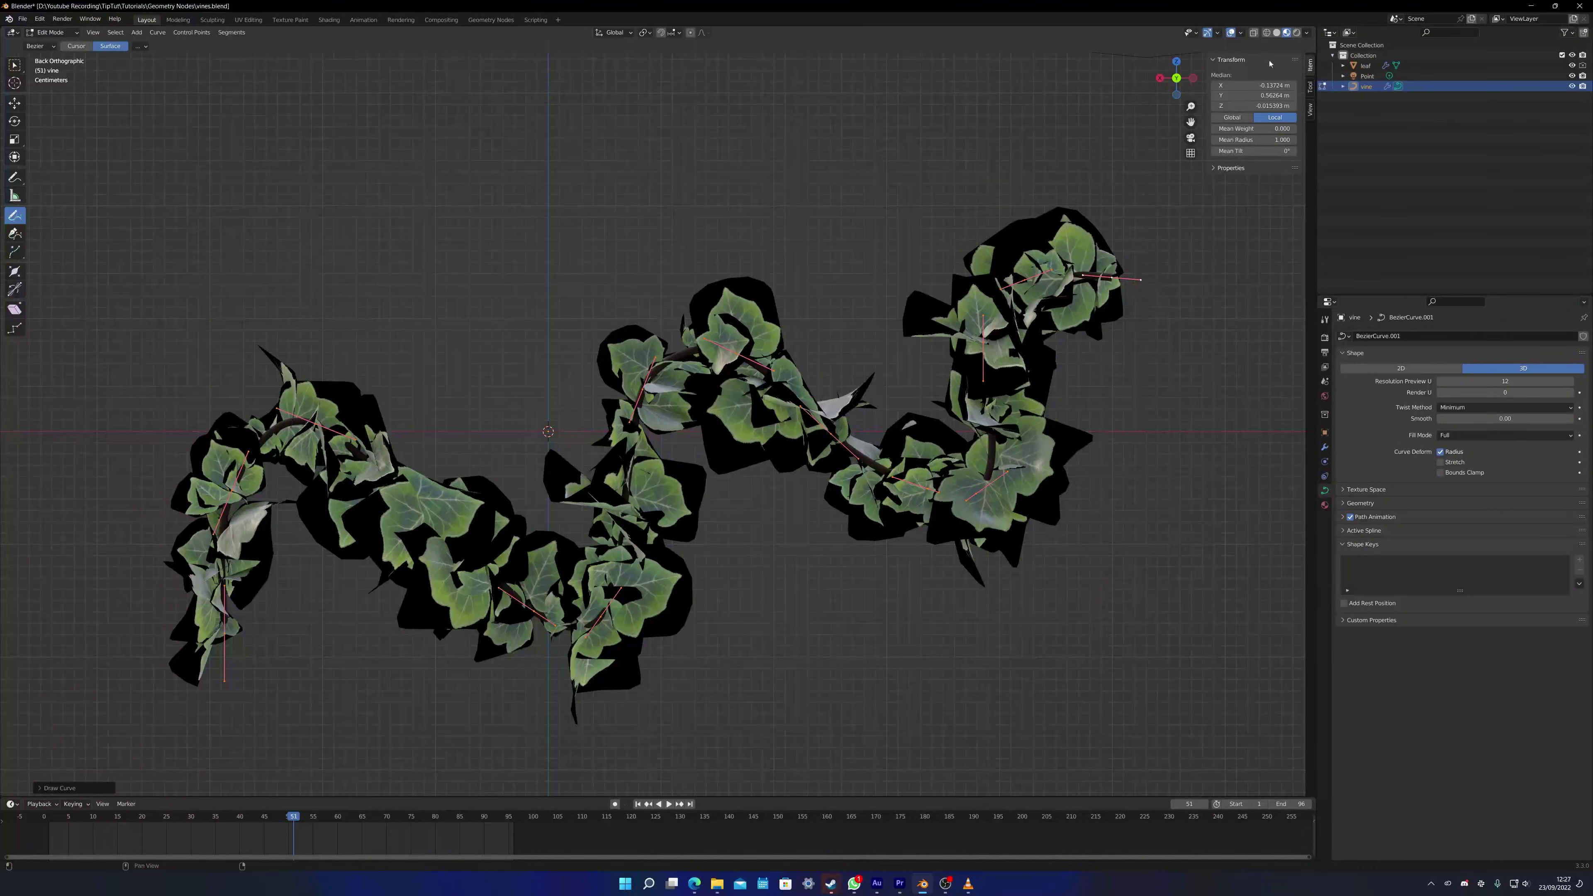
left_click(1296, 32)
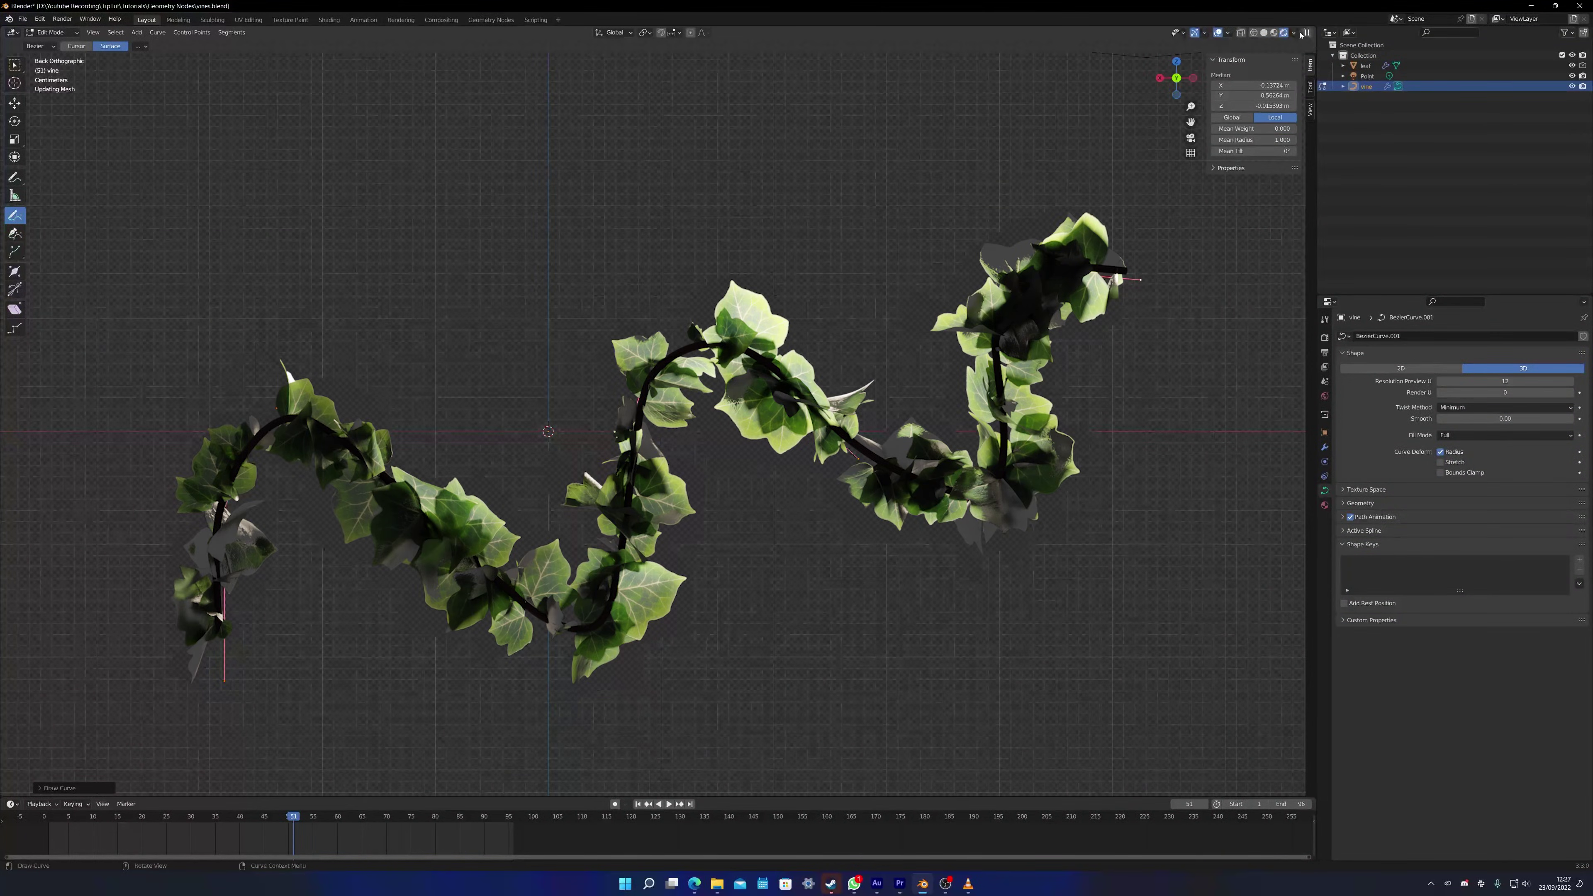